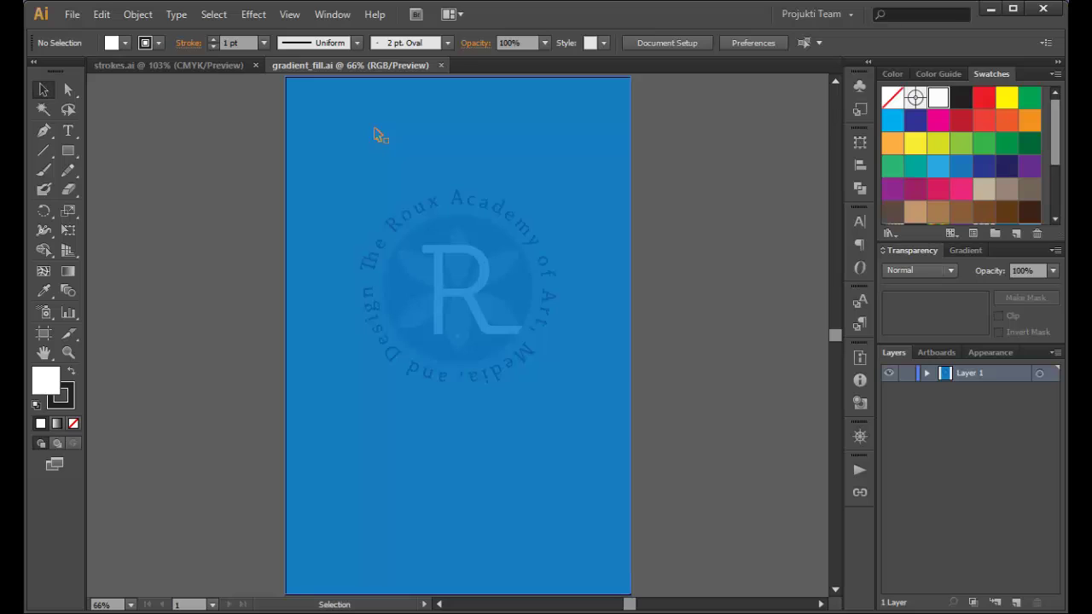
- Select the blue background rectangle and detach the Gradient panel so it floats beside the artwork
left_click(349, 171)
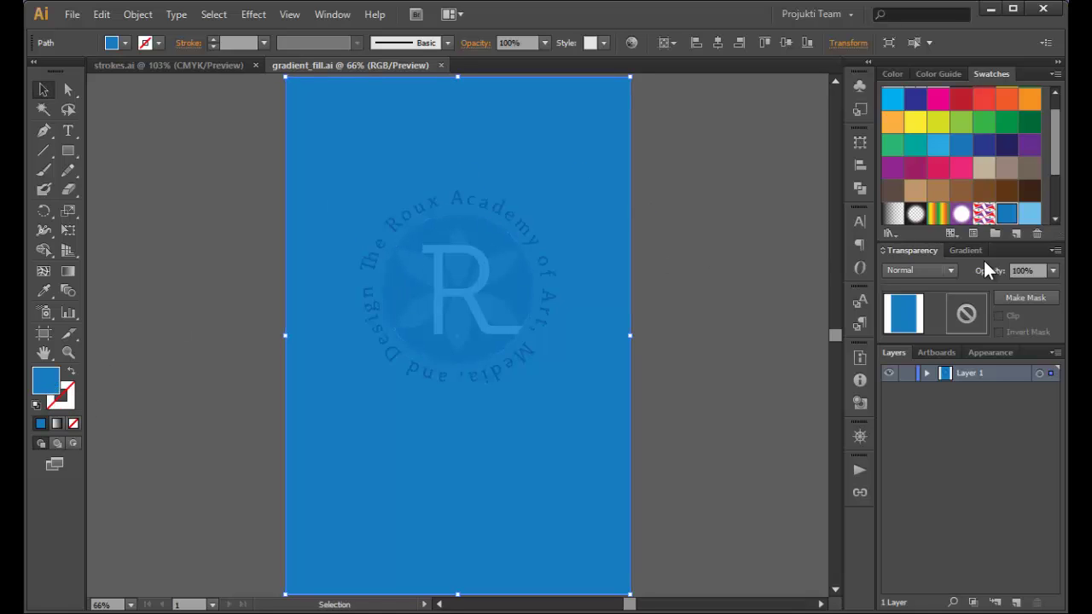
left_click(964, 251)
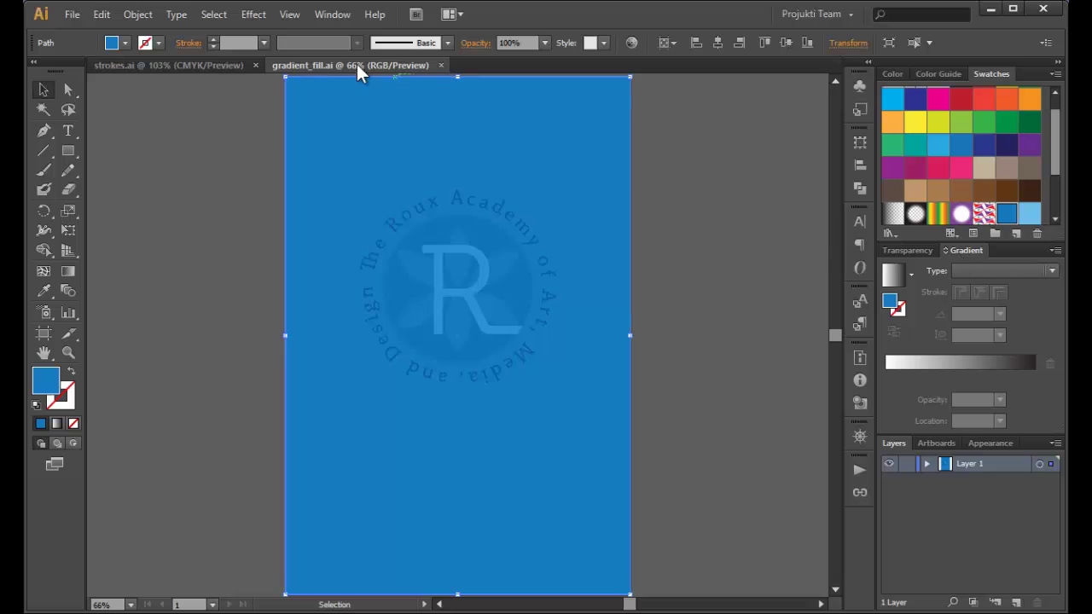
left_click(333, 16)
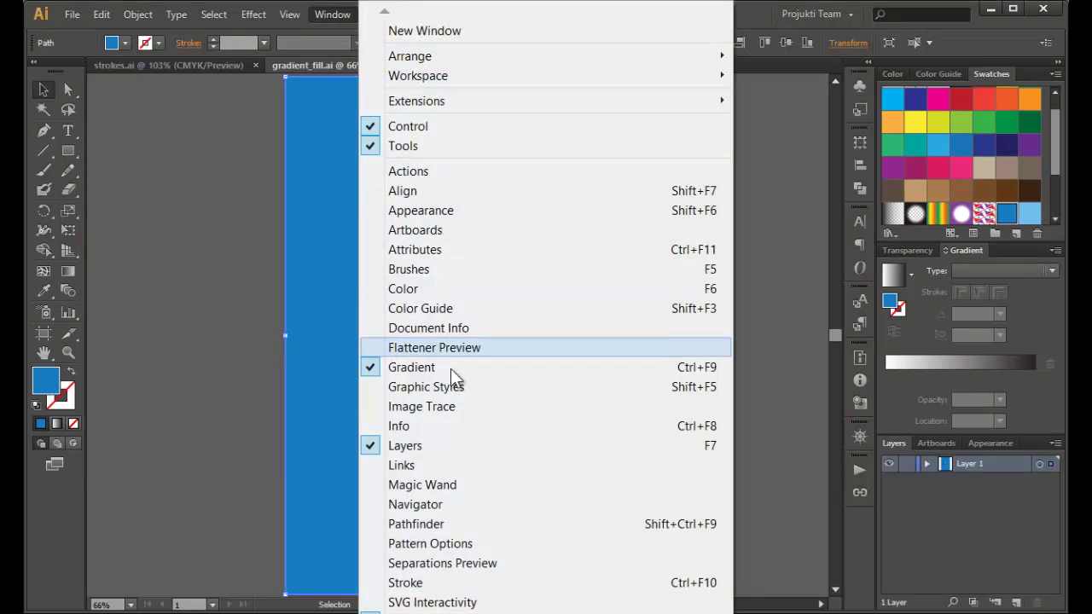
left_click(964, 248)
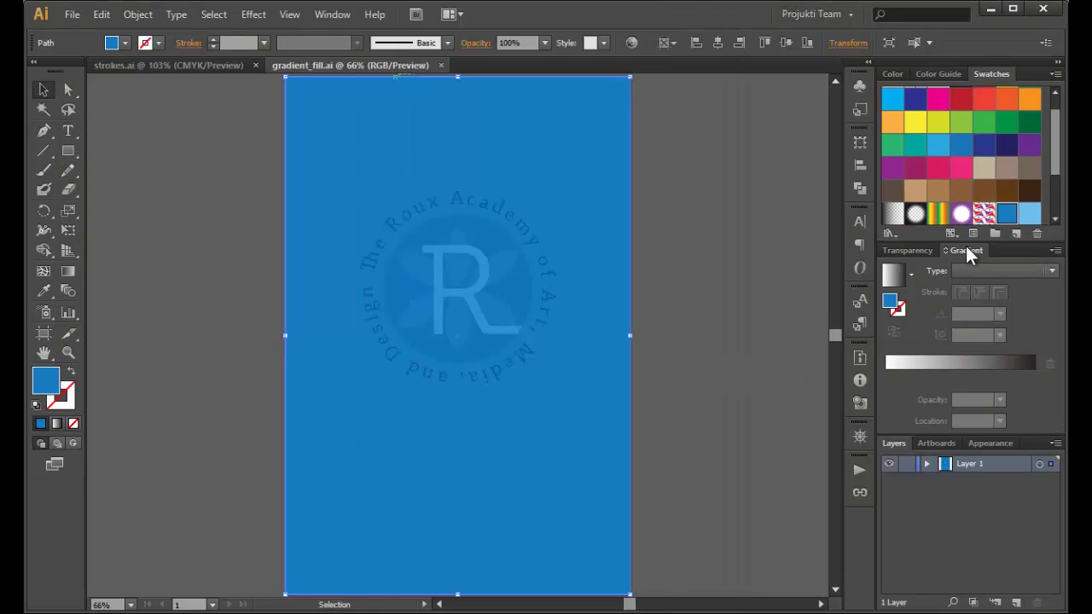
left_click_drag(966, 245, 674, 131)
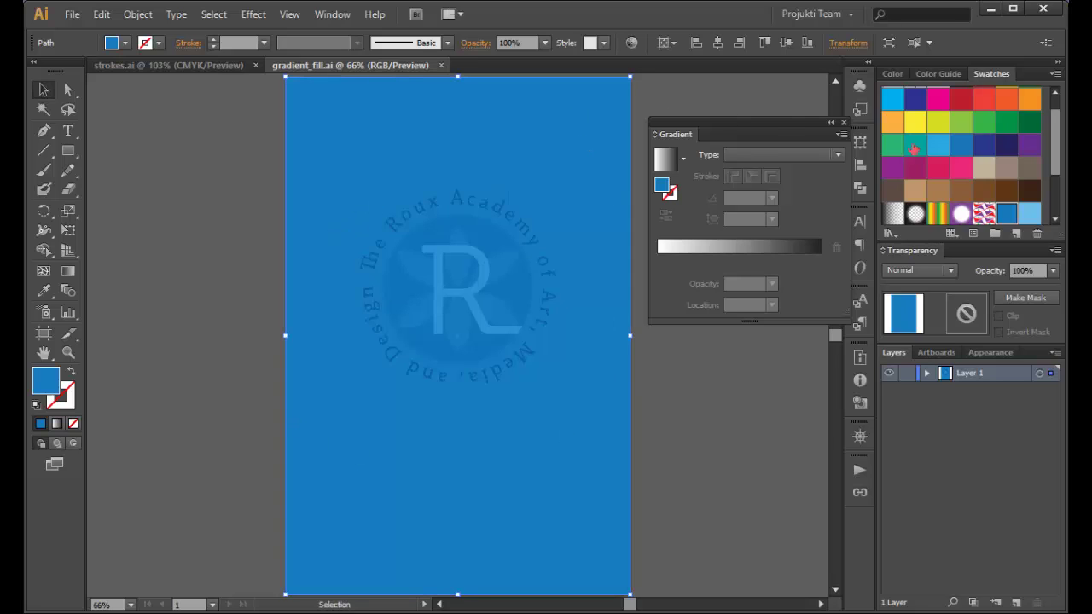
- Try the Fade to Black, Super Soft Black Vignette, Green, Yellow, Orange and Purple Radial gradient presets on the background
left_click_drag(1057, 166, 1059, 191)
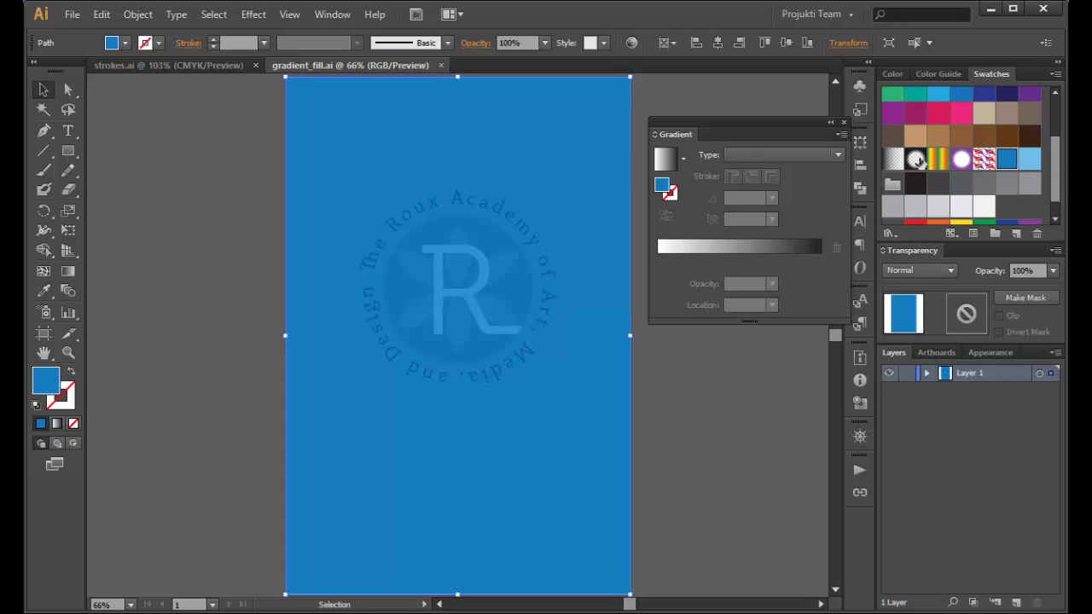
left_click(894, 159)
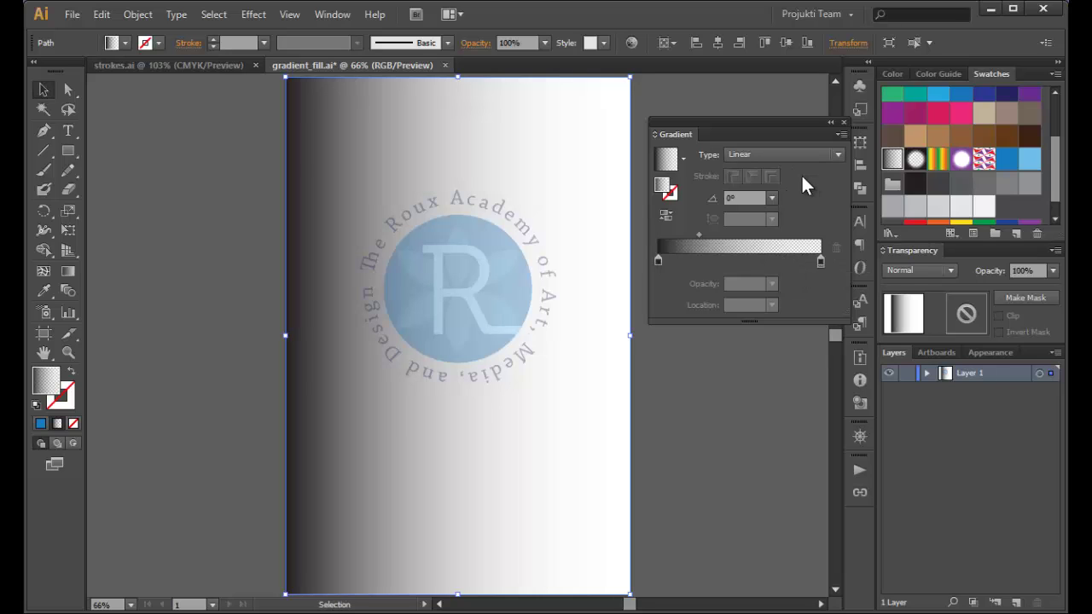
left_click(684, 159)
left_click(653, 218)
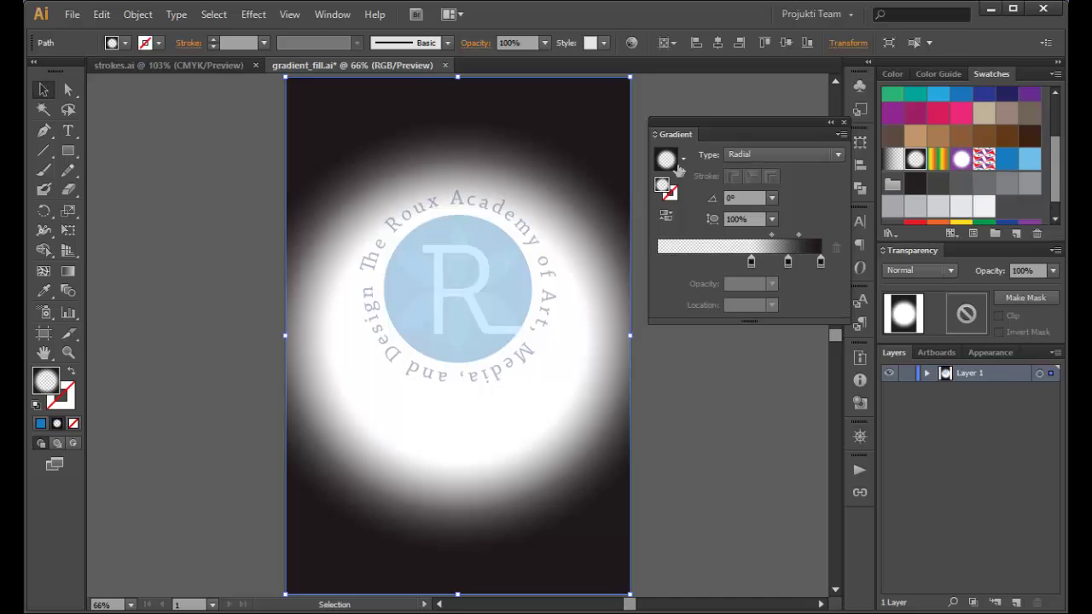
left_click(683, 159)
left_click(646, 250)
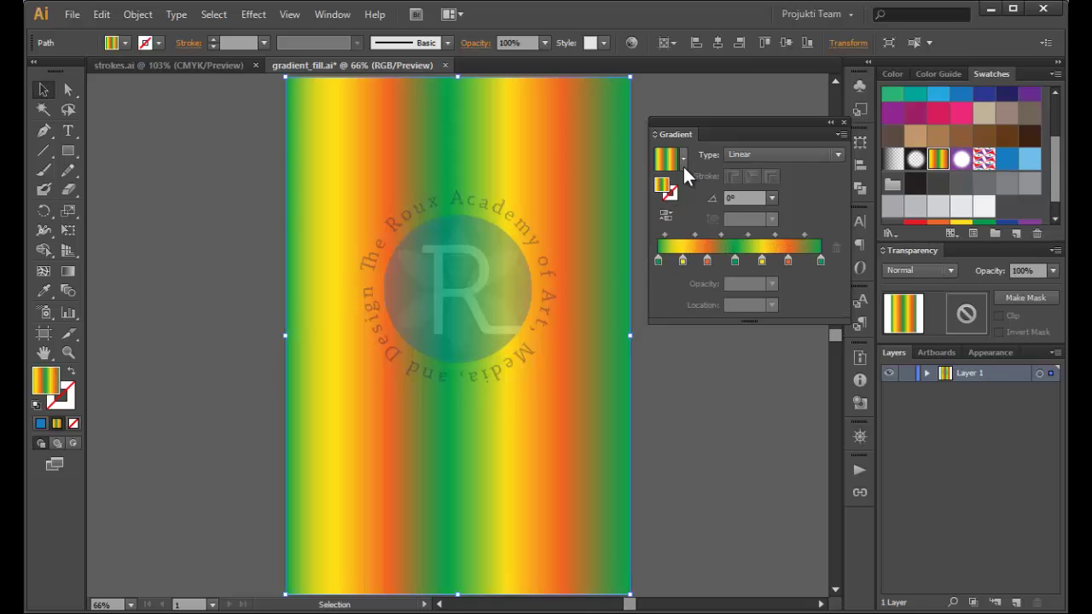
left_click(683, 163)
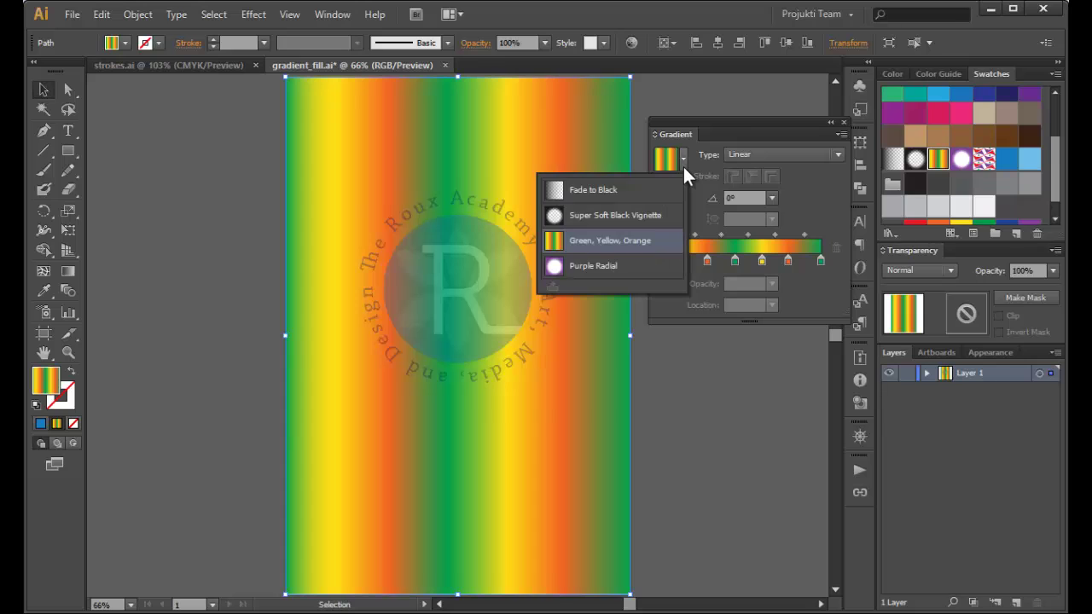
left_click(619, 269)
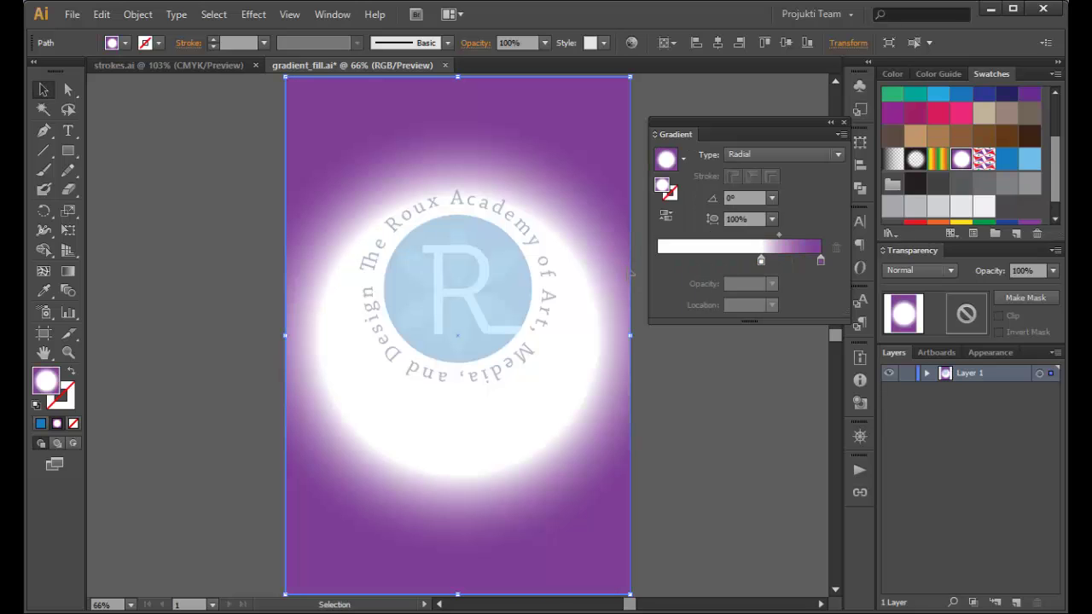
- Apply the Fade to Black gradient to the background and change its type to Radial
left_click(682, 157)
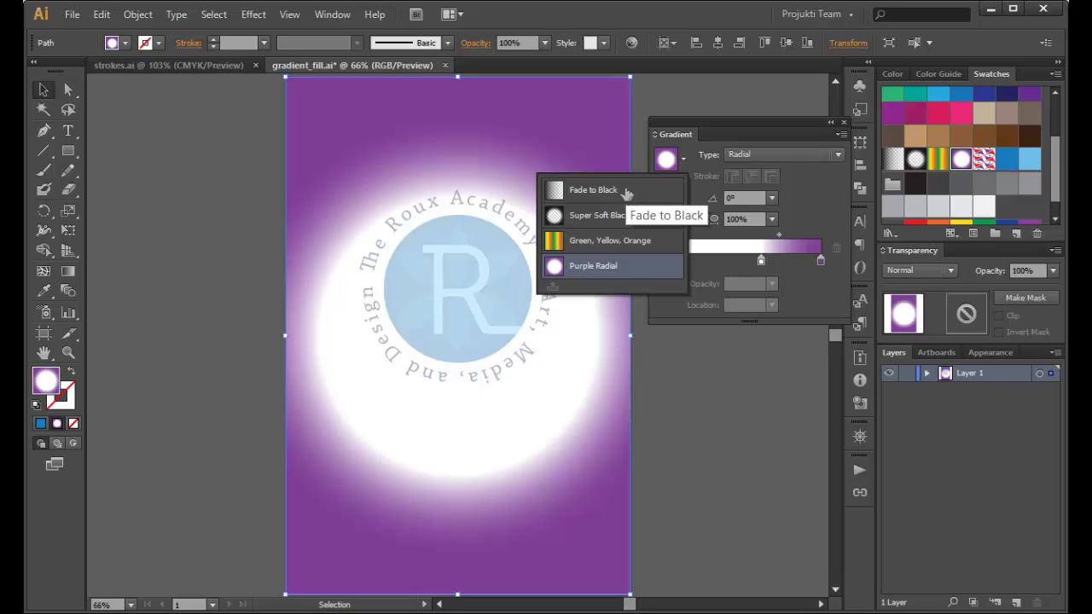
left_click(627, 193)
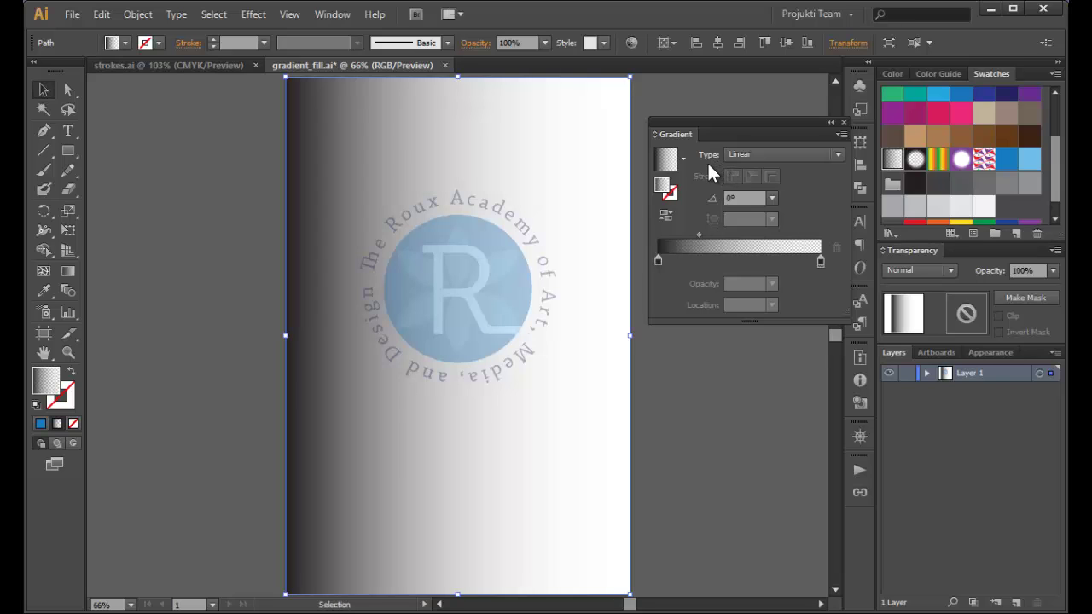
left_click(784, 153)
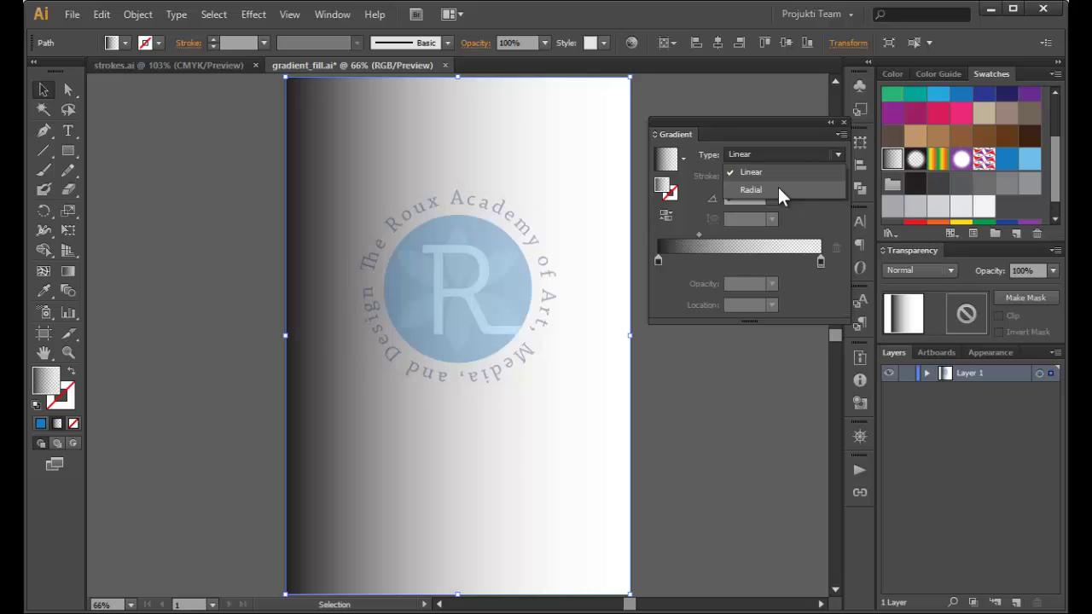
left_click(778, 191)
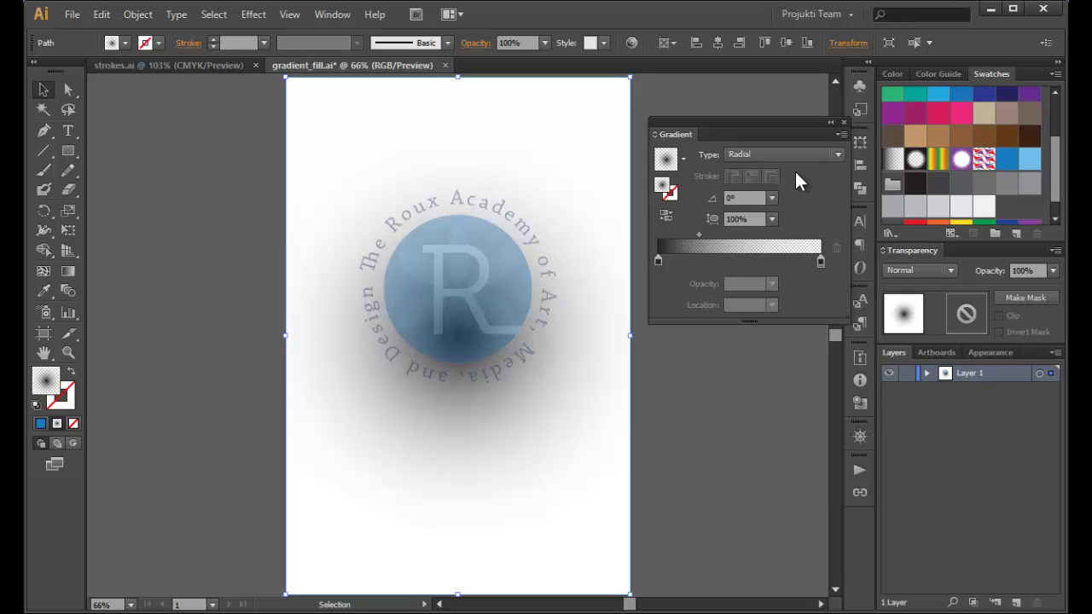
- Try a 400% aspect ratio on the background's radial gradient and return it to 100%
left_click(771, 219)
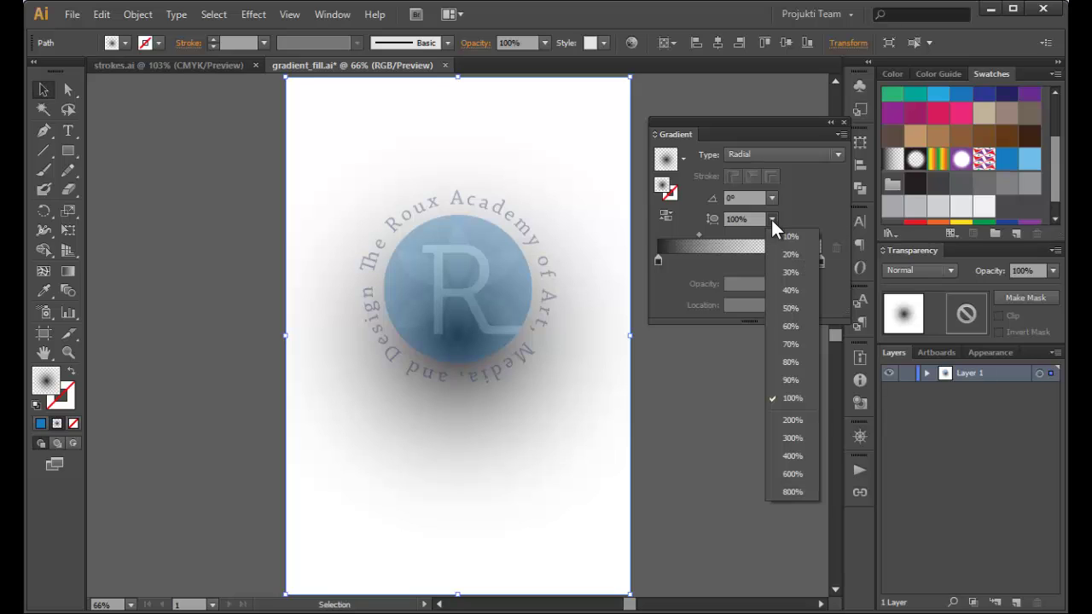
left_click(793, 455)
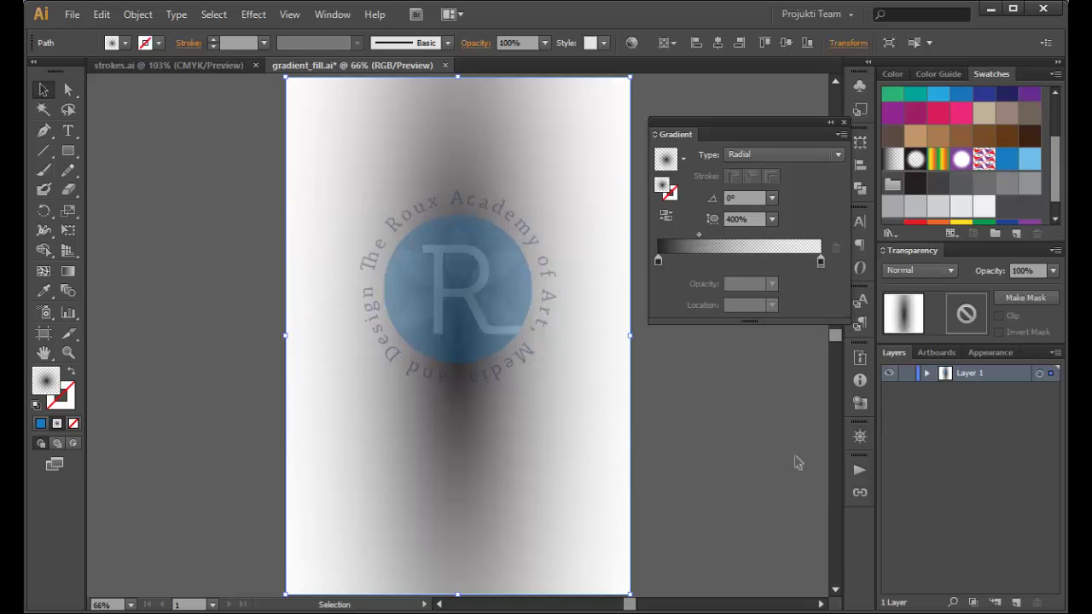
left_click(771, 219)
left_click(783, 397)
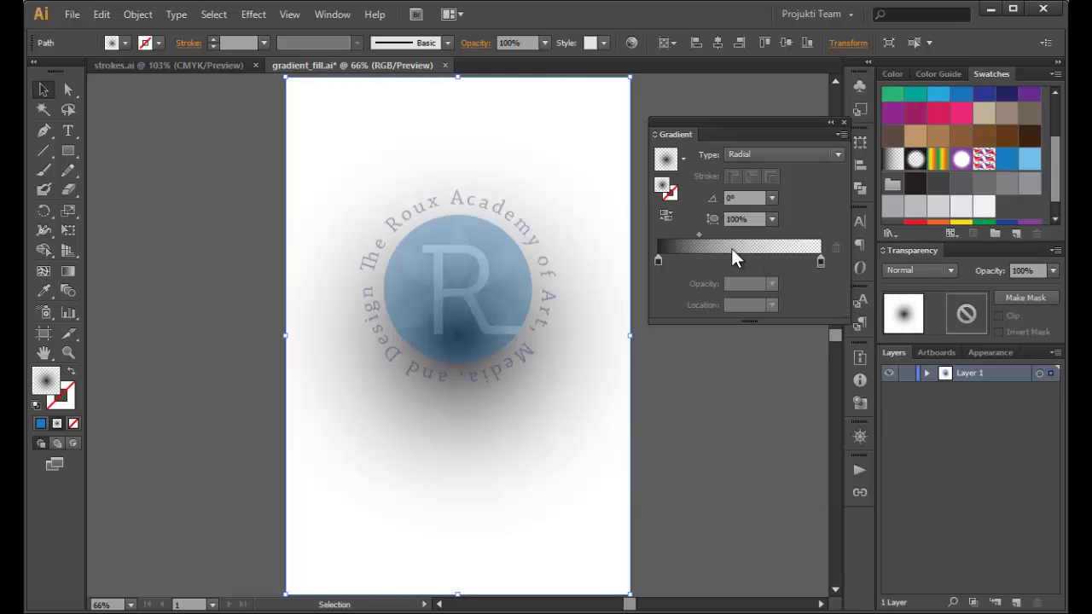
- Move the radial gradient's midpoint to about 54% and reverse the gradient direction
left_click_drag(698, 233, 746, 235)
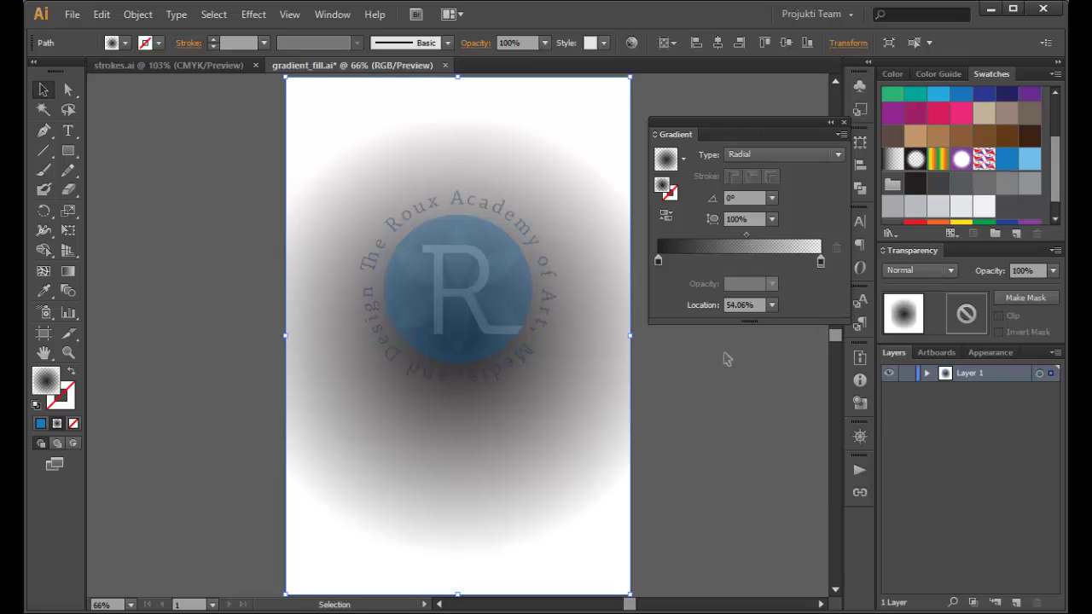
left_click(663, 212)
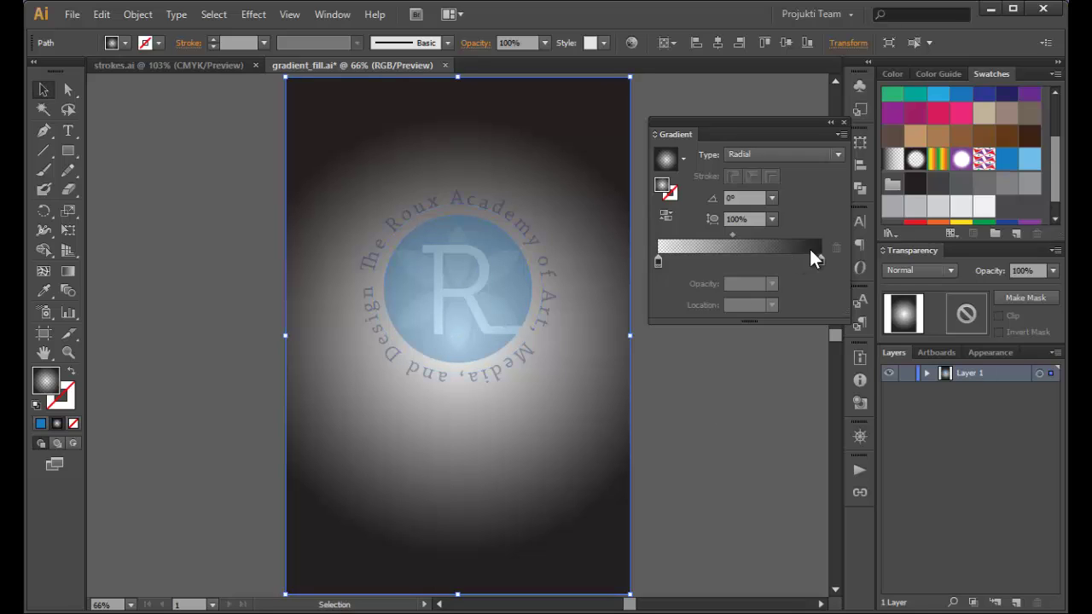
- Shift the midpoint between the reversed gradient's two stops to about 53%
mouse_move(817, 261)
left_mouse_down()
mouse_move(727, 268)
mouse_move(820, 260)
left_mouse_up()
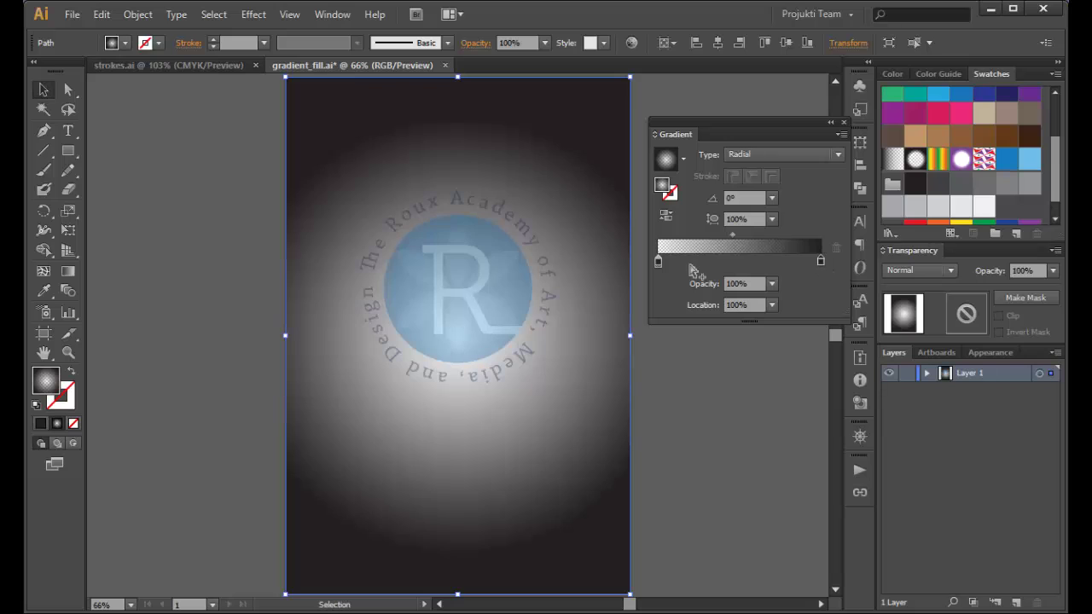
mouse_move(658, 264)
left_mouse_down()
mouse_move(702, 263)
mouse_move(653, 266)
left_mouse_up()
left_click(733, 236)
left_click_drag(737, 235, 743, 235)
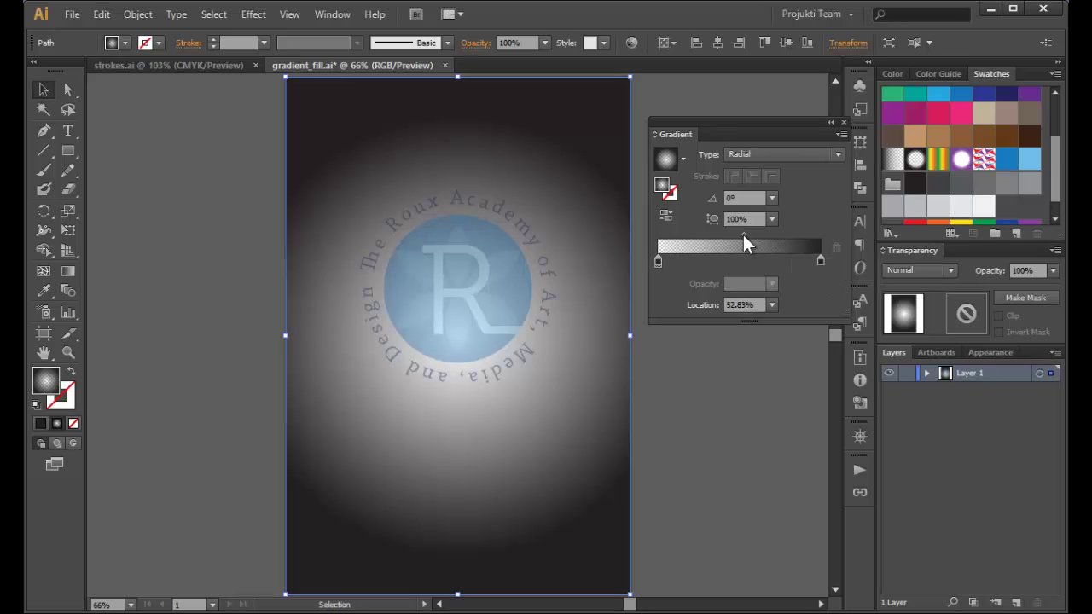
- Recolour both the start and end stops of the radial gradient with the Dark Blue swatch
left_click(658, 263)
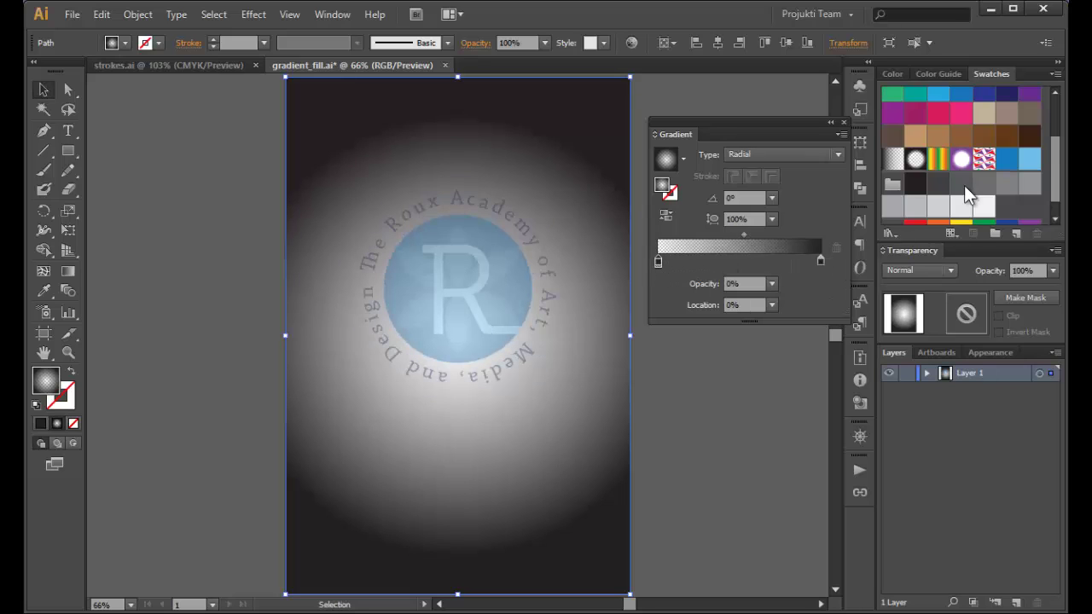
left_click(1010, 160)
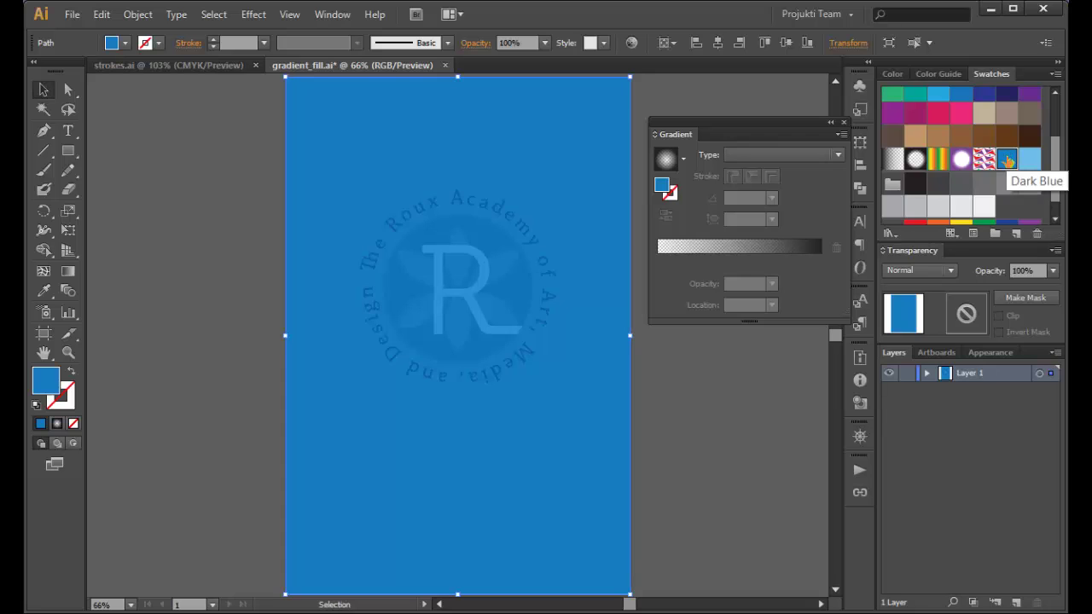
left_click_drag(1010, 161, 659, 246)
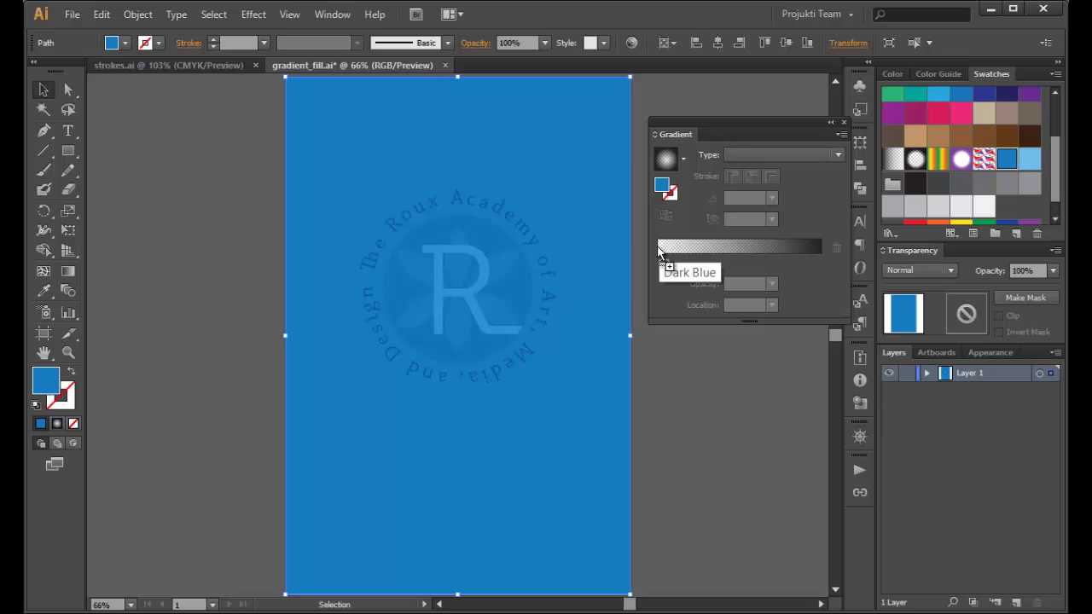
left_click(657, 245)
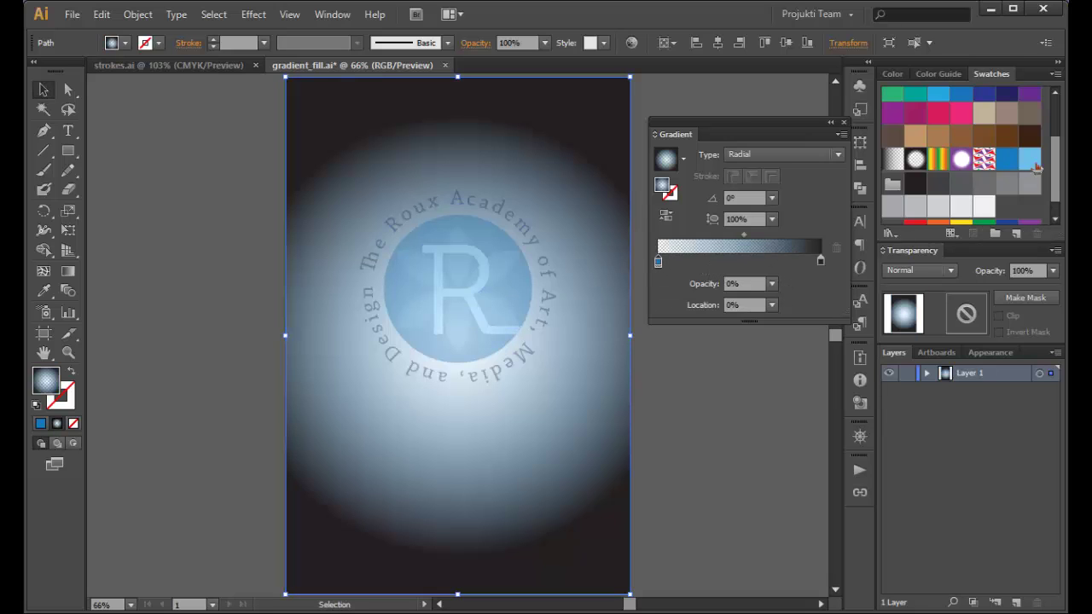
left_click_drag(1004, 159, 821, 261)
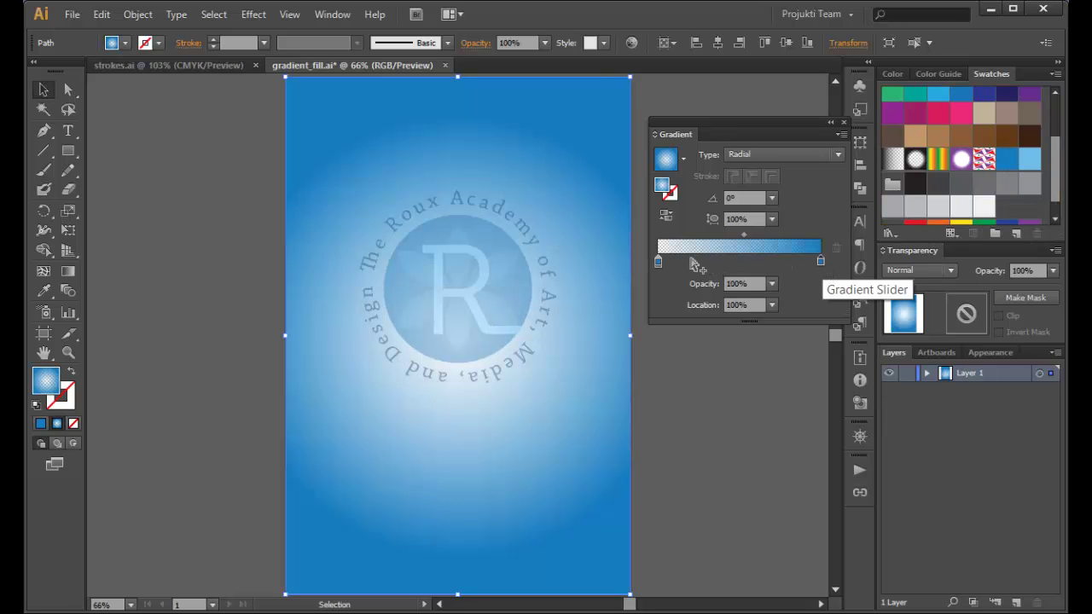
- Shift the gradient's midpoint outward and rework its outer end into a solid blue intermediate stop and a lighter, semi-transparent end stop
left_click(658, 262)
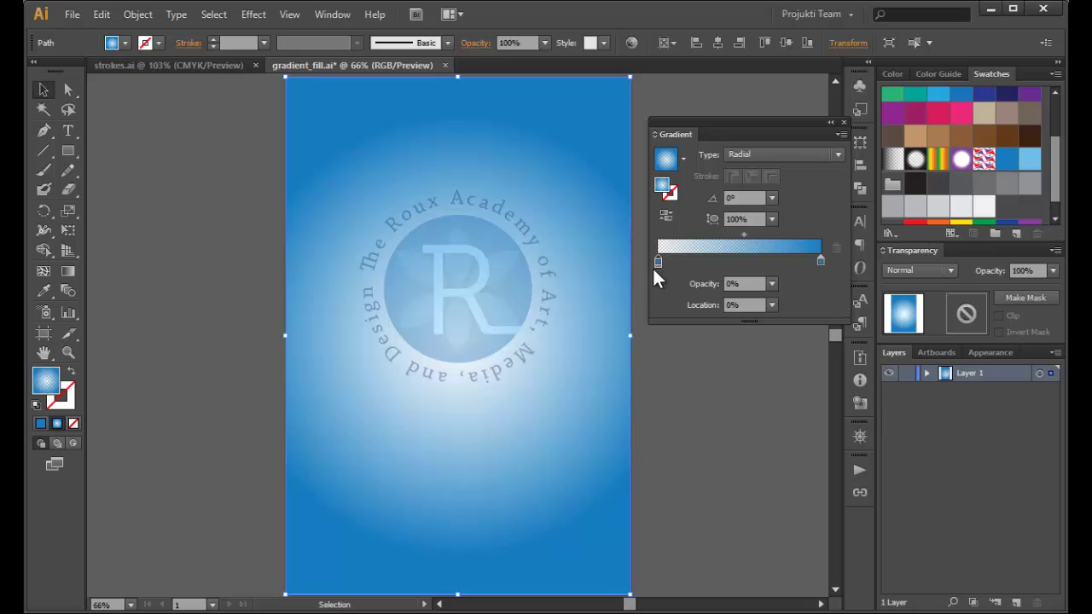
mouse_move(744, 234)
left_mouse_down()
mouse_move(655, 239)
mouse_move(763, 240)
left_mouse_up()
mouse_move(820, 259)
left_mouse_down()
mouse_move(780, 262)
mouse_move(833, 261)
left_mouse_up()
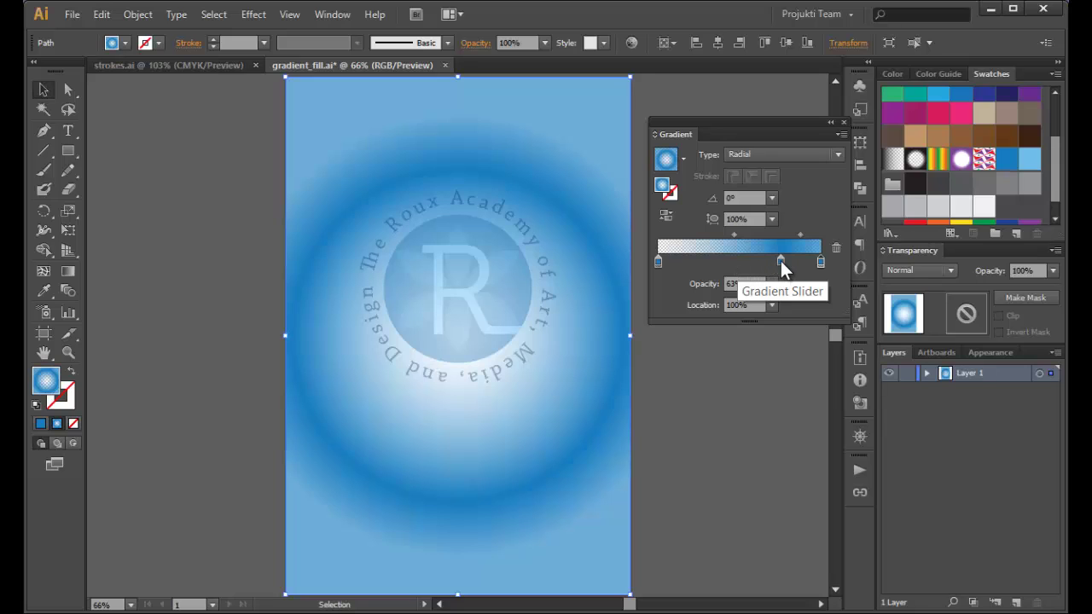
- Add two more intermediate gradient stops, one at about 77%, and move the existing middle stop to about 53%
left_click(726, 261)
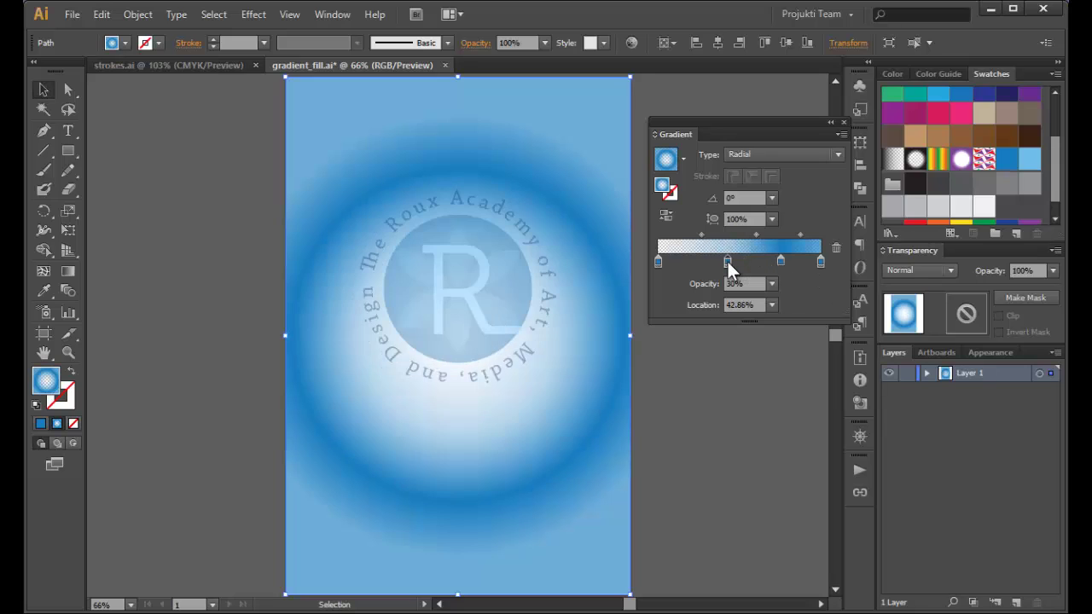
left_click_drag(726, 264, 706, 271)
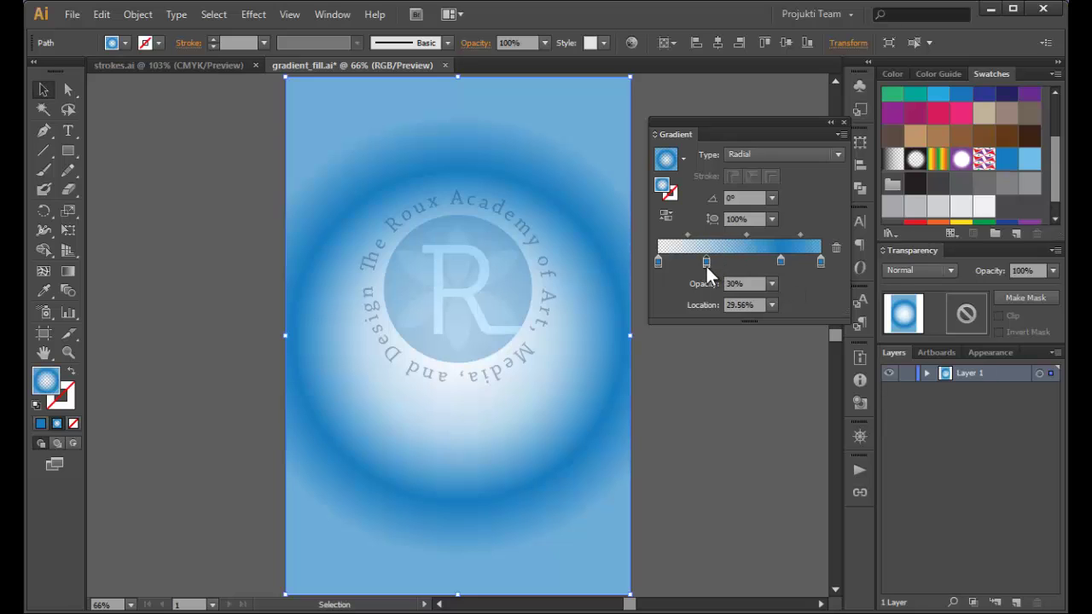
left_click_drag(781, 261, 745, 262)
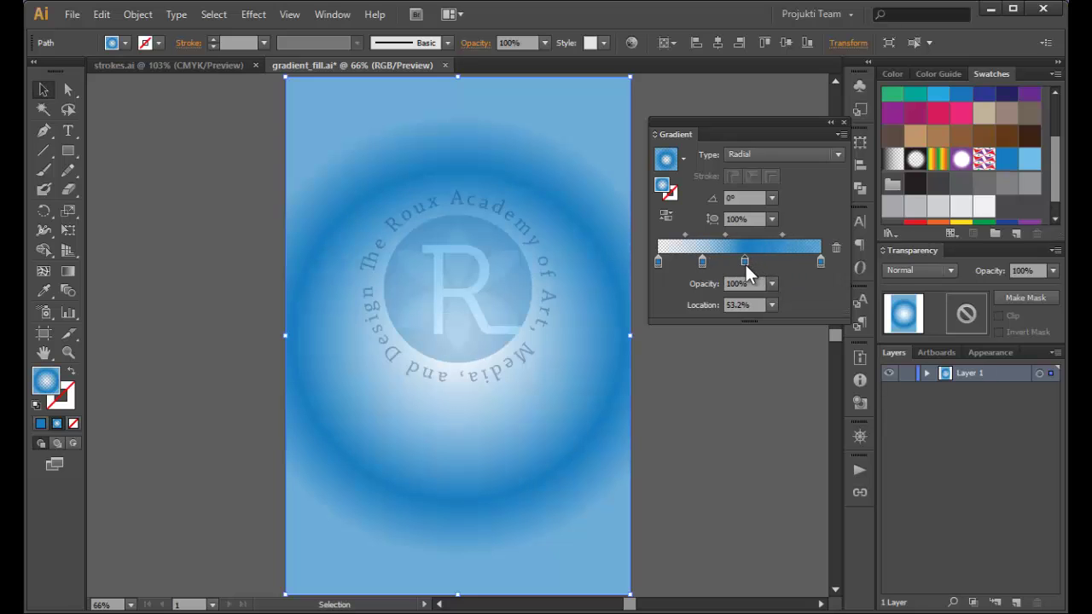
left_click(784, 262)
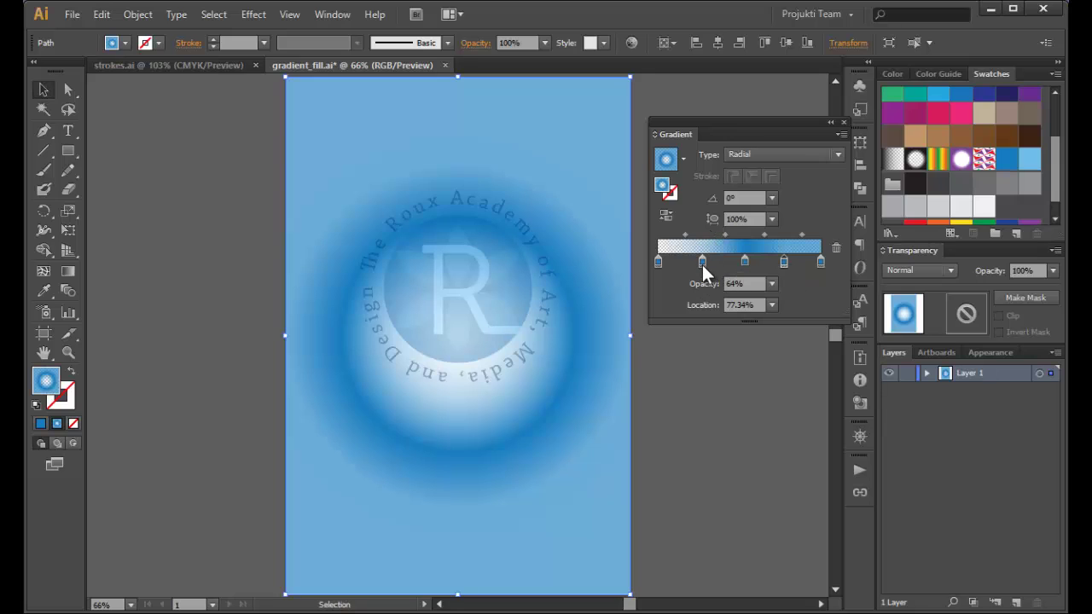
- Remove the three intermediate stops from the gradient, keeping only the start and end stops
left_click_drag(702, 265, 712, 361)
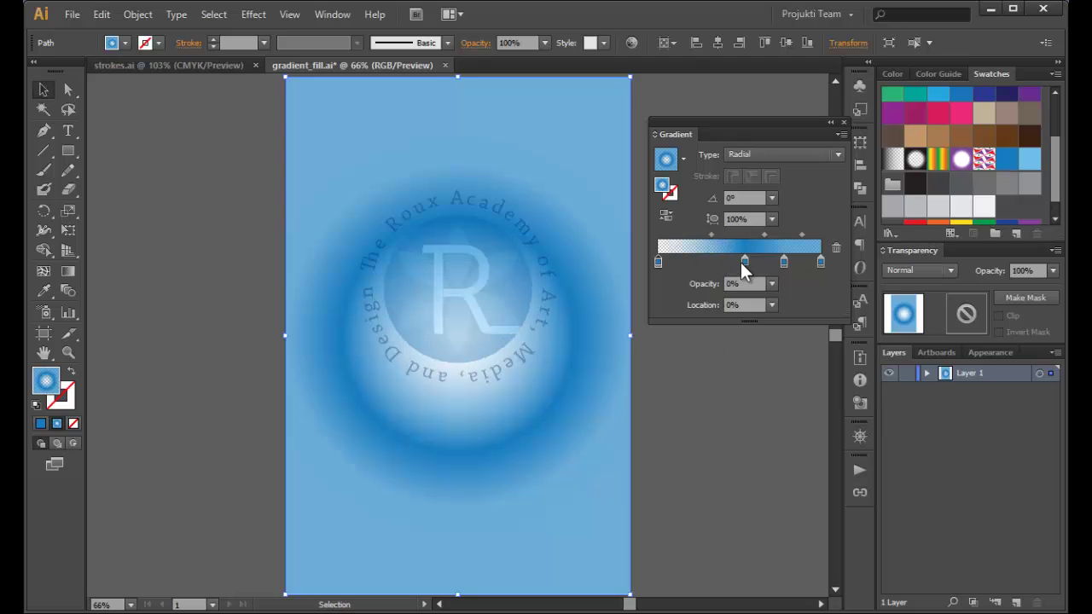
left_click_drag(743, 264, 756, 308)
left_click_drag(783, 262, 793, 315)
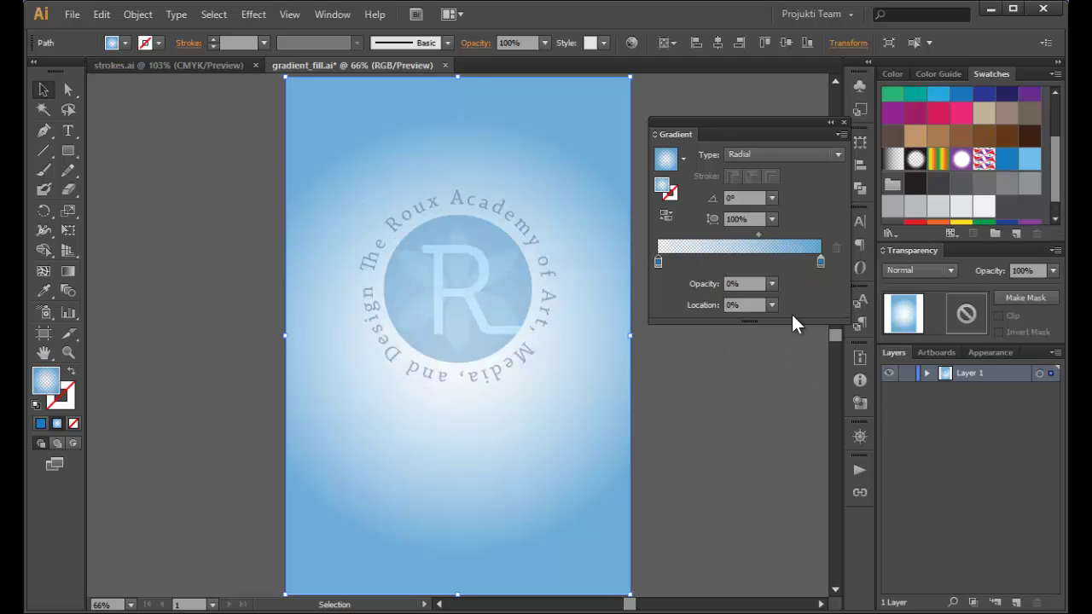
- Move the midpoint between the radial gradient's two stops back to a location of 50%
left_click_drag(760, 234, 742, 240)
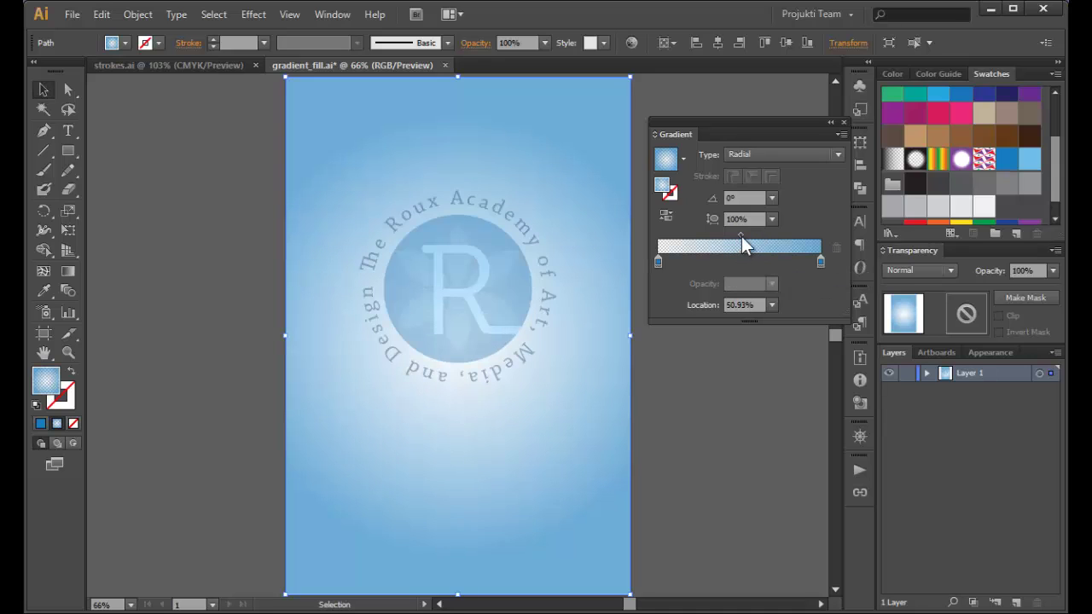
left_click(730, 305)
type("50")
key("Return")
- Set the opacity of both the start and end stops of the radial gradient to 100%
left_click(659, 263)
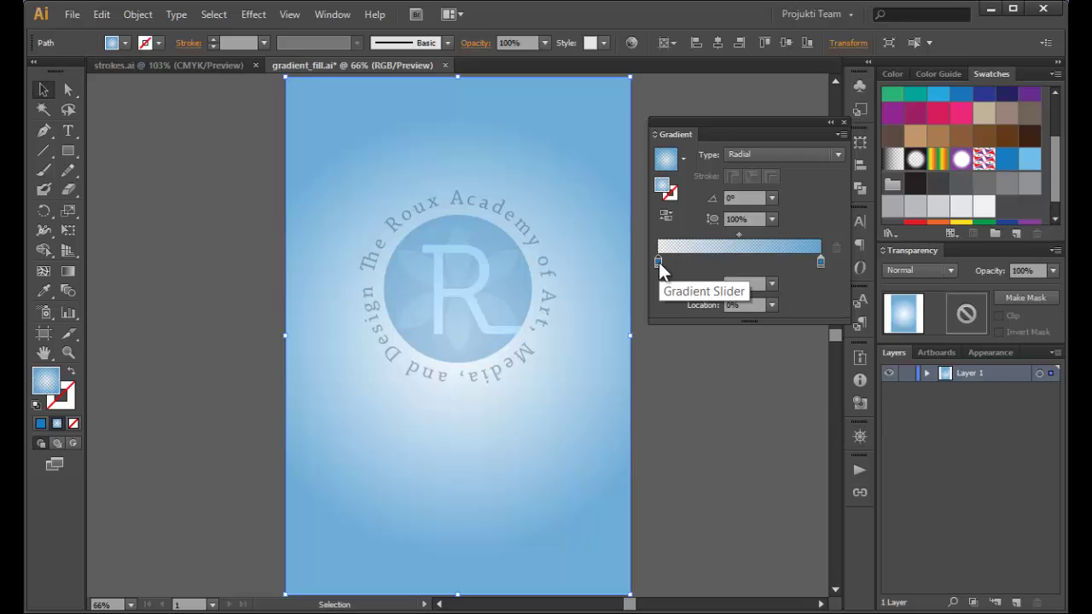
left_click(770, 285)
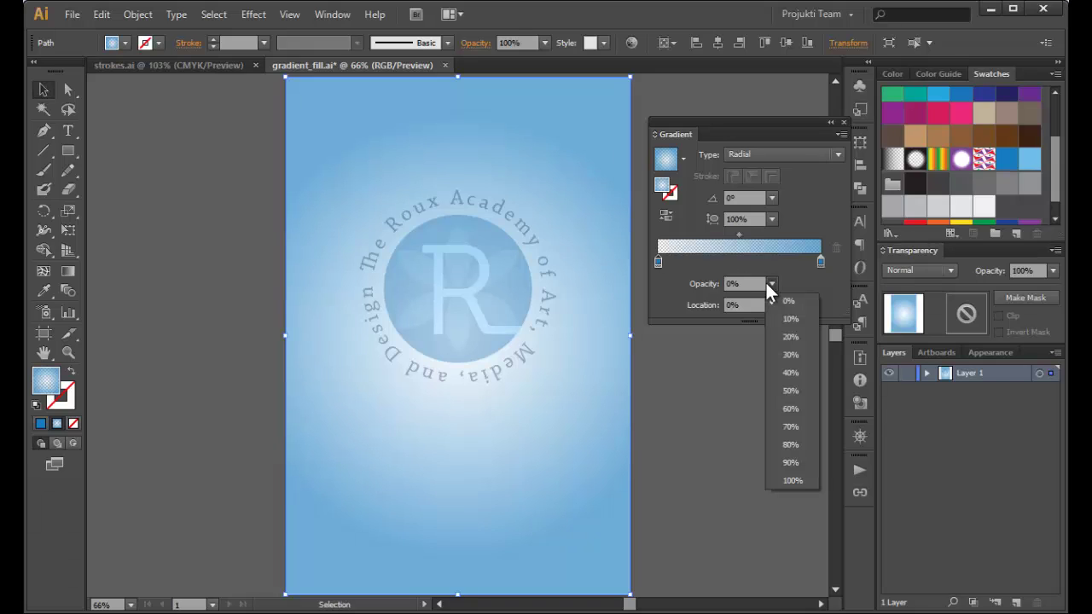
left_click(792, 481)
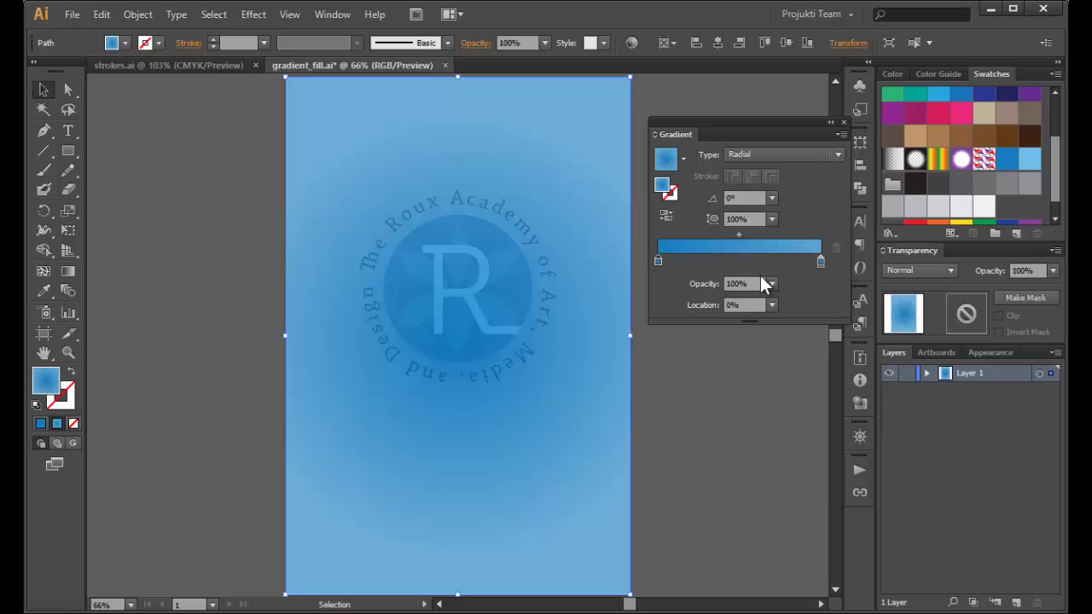
left_click(822, 262)
left_click(772, 284)
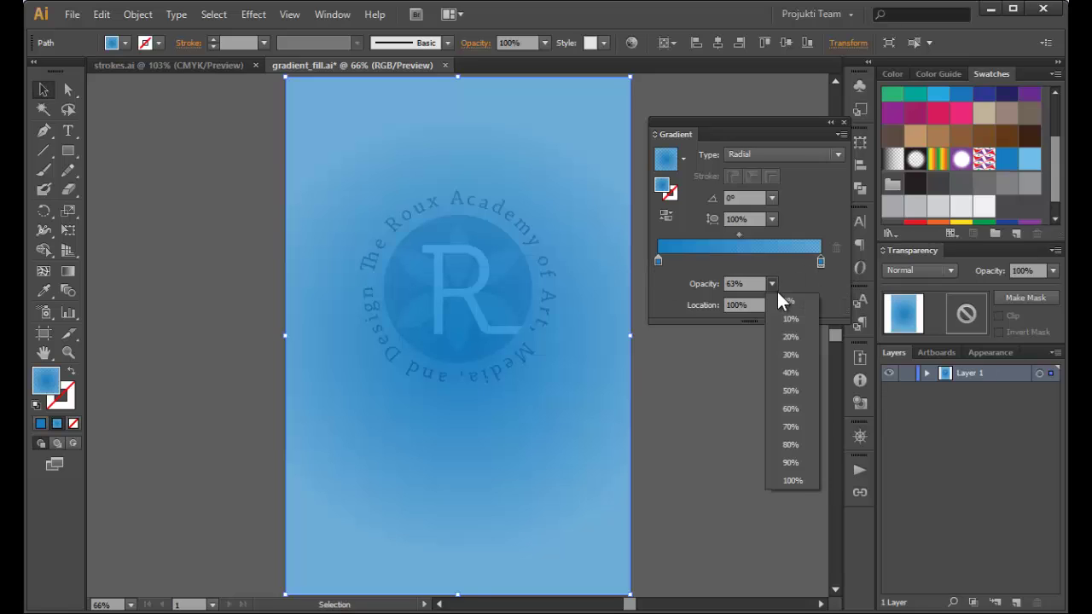
left_click(792, 481)
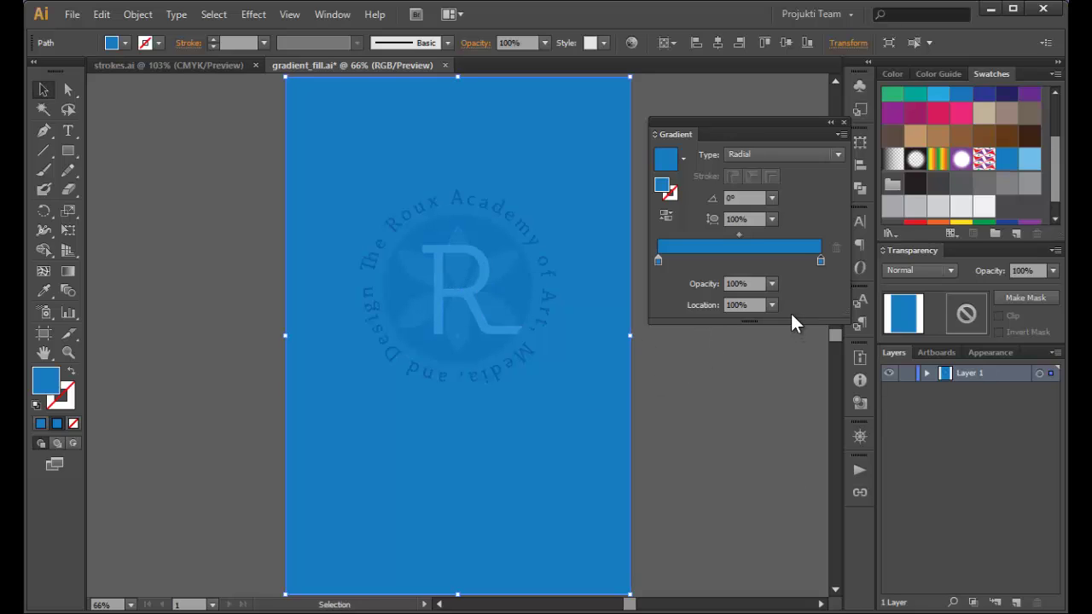
- Try the radial gradient at a 90° angle, return it to 0°, and deselect the background rectangle
left_click(772, 199)
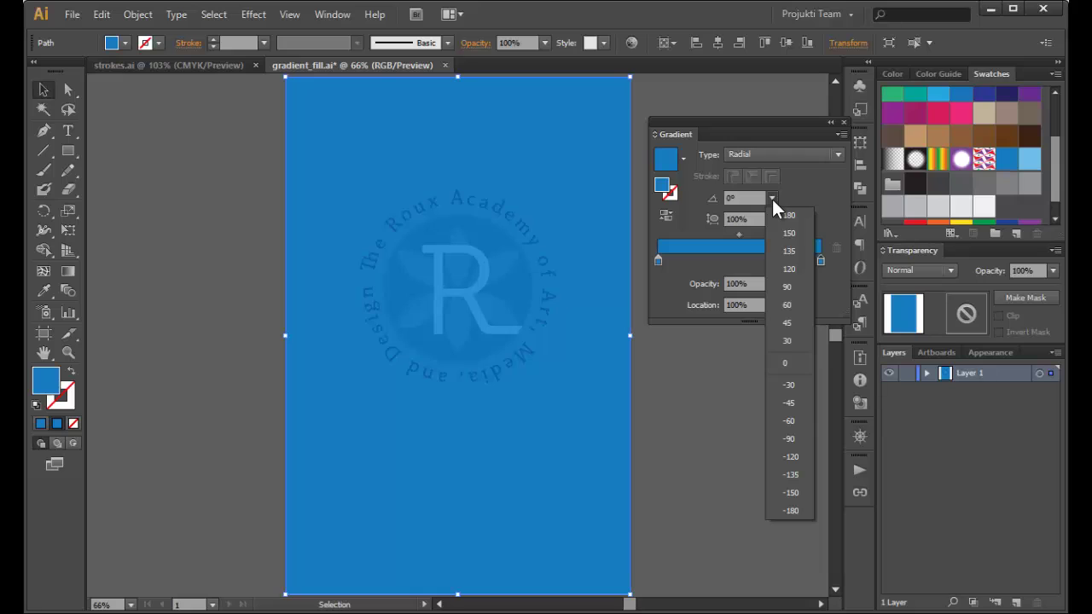
left_click(790, 288)
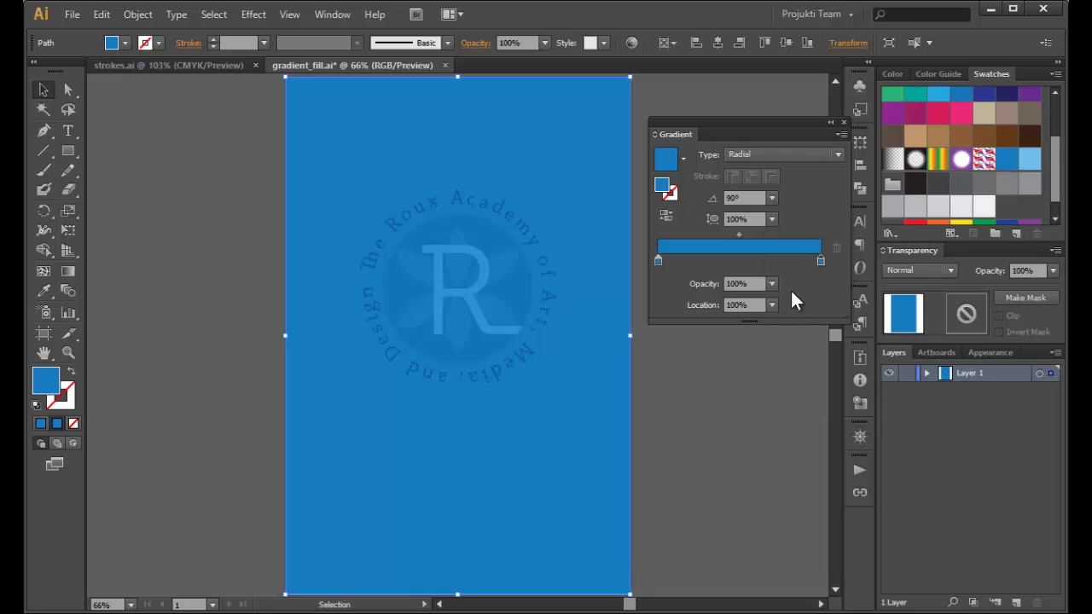
left_click(772, 198)
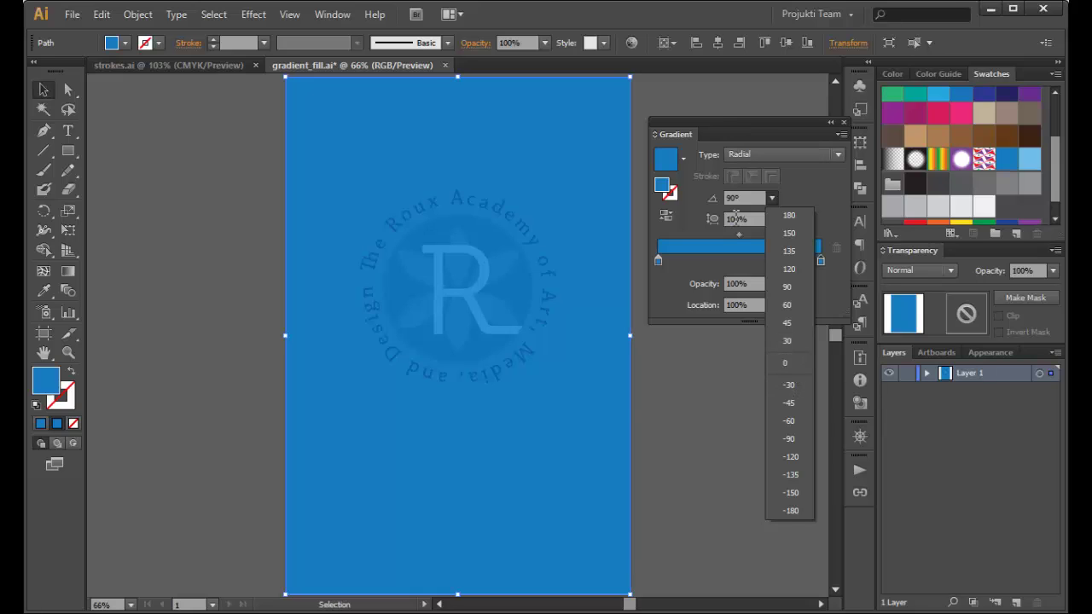
left_click(790, 365)
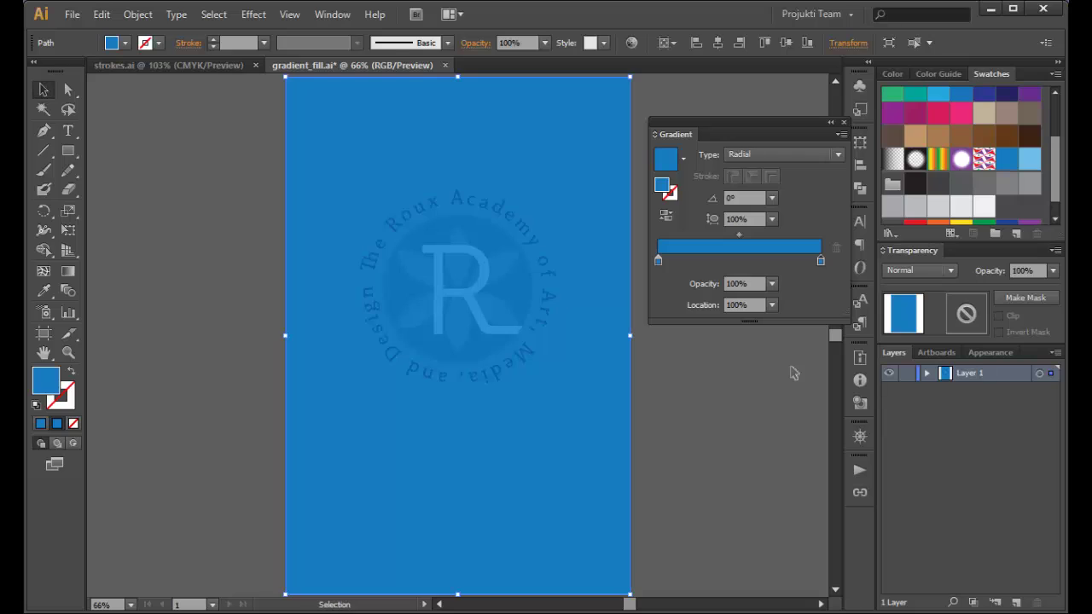
left_click(792, 373)
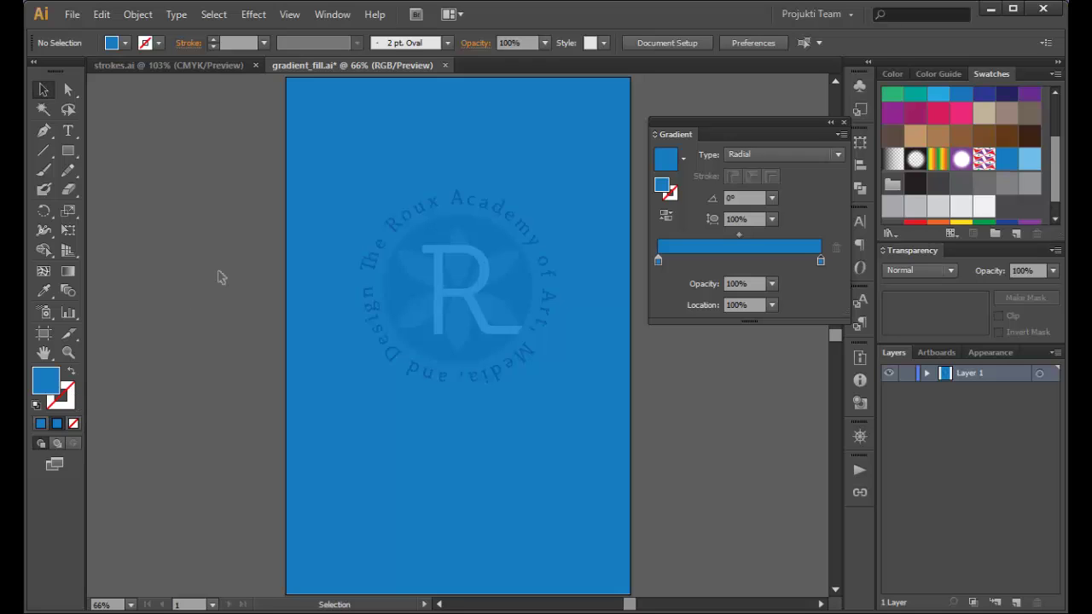
- In strokes.ai, apply the black-to-transparent linear gradient swatch to the stroke of the blue logo circle
left_click(193, 71)
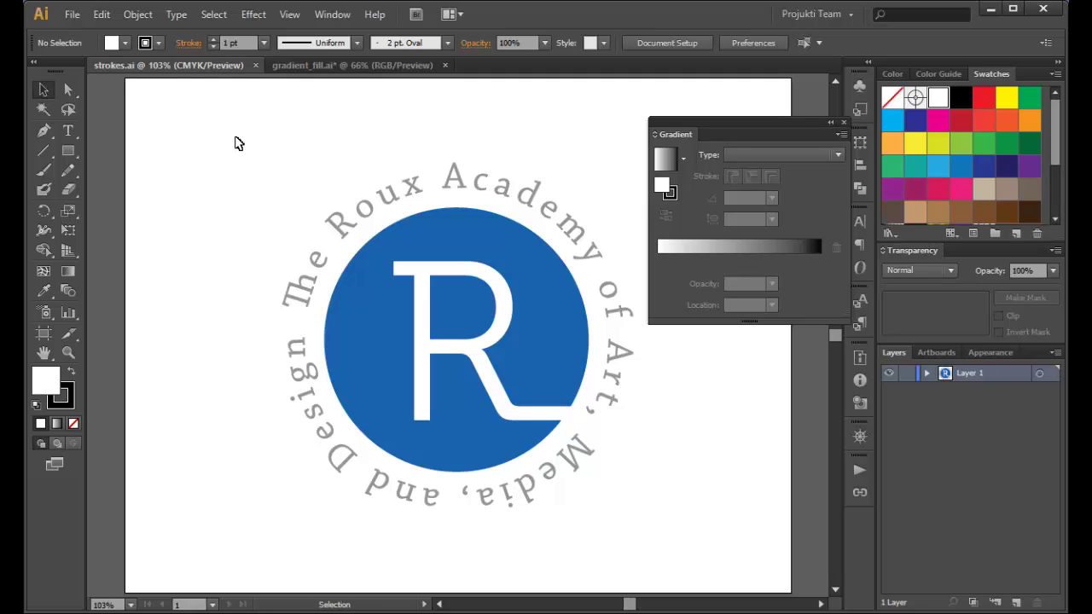
left_click(546, 247)
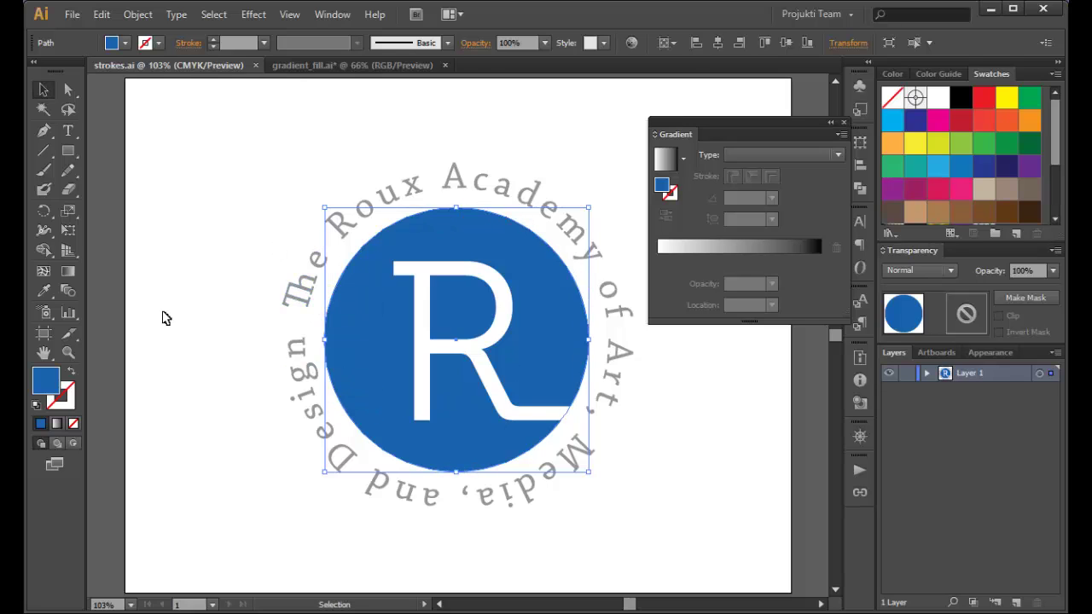
left_click(72, 399)
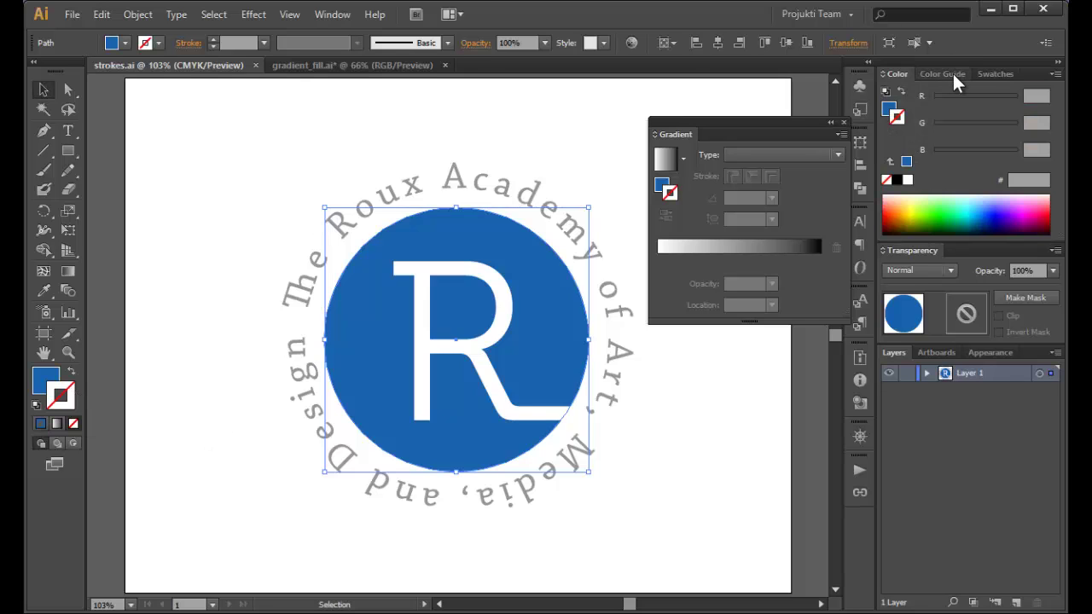
left_click(991, 75)
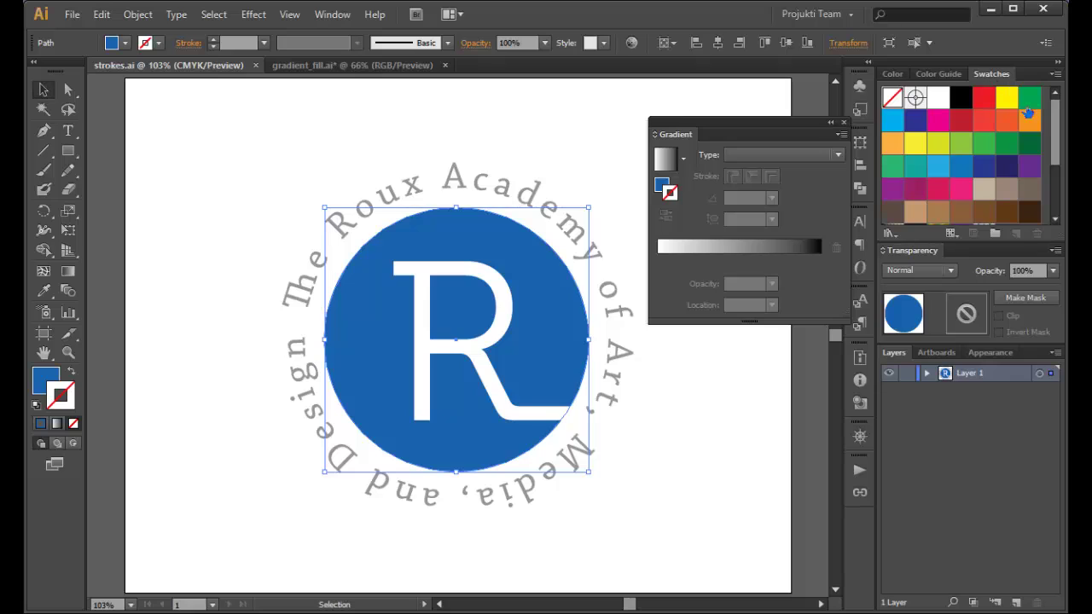
left_click_drag(1057, 137, 1056, 196)
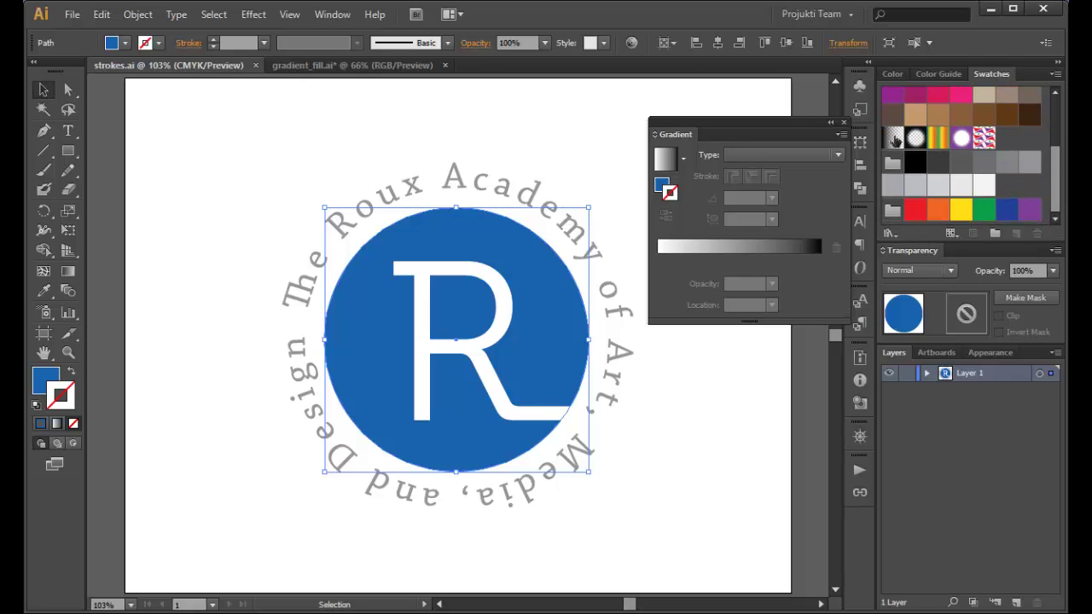
left_click(894, 137)
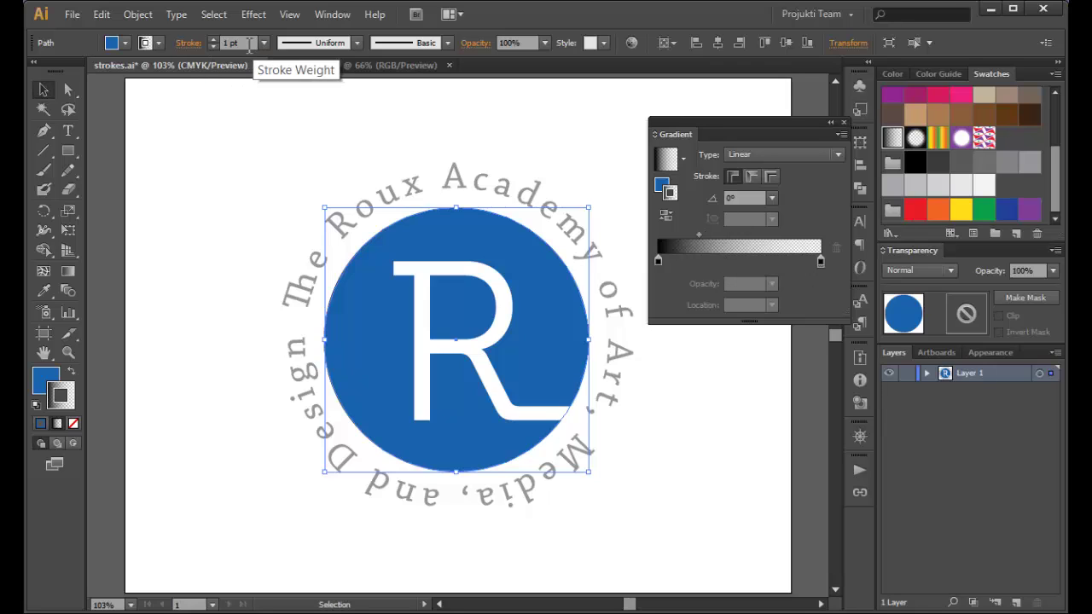
- Thicken the circle's gradient stroke, trying 5 pt first and settling on a weight of 20 pt
left_click(249, 43)
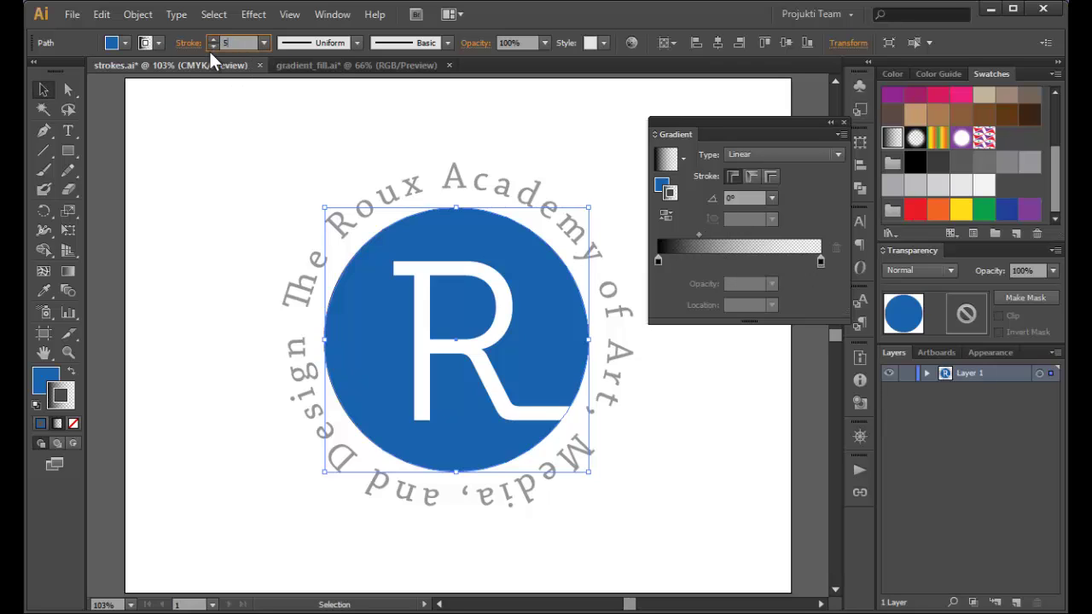
type("5")
key("Return")
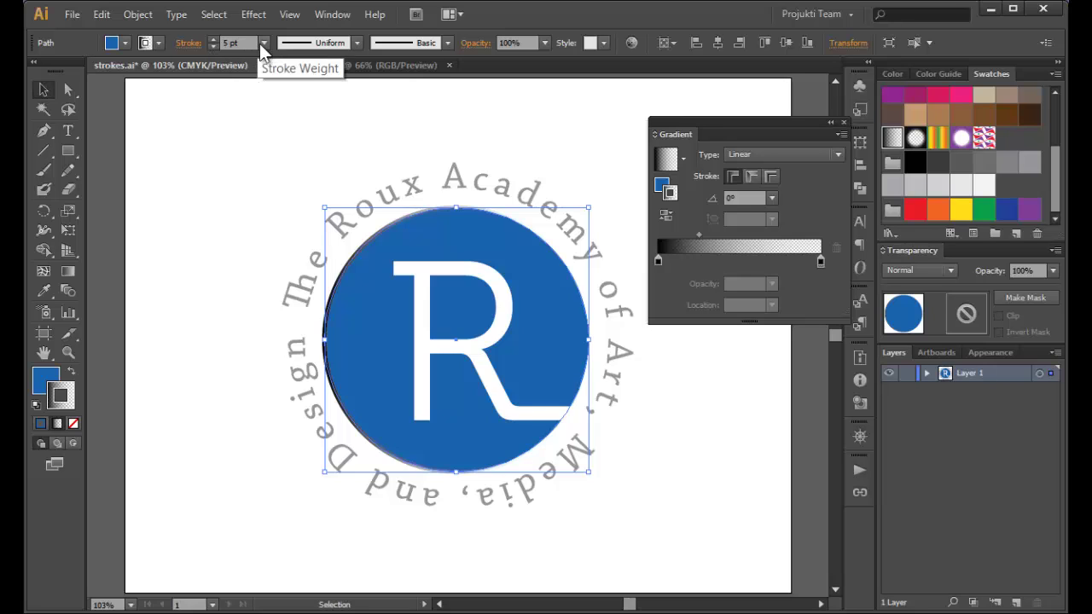
left_click(232, 42)
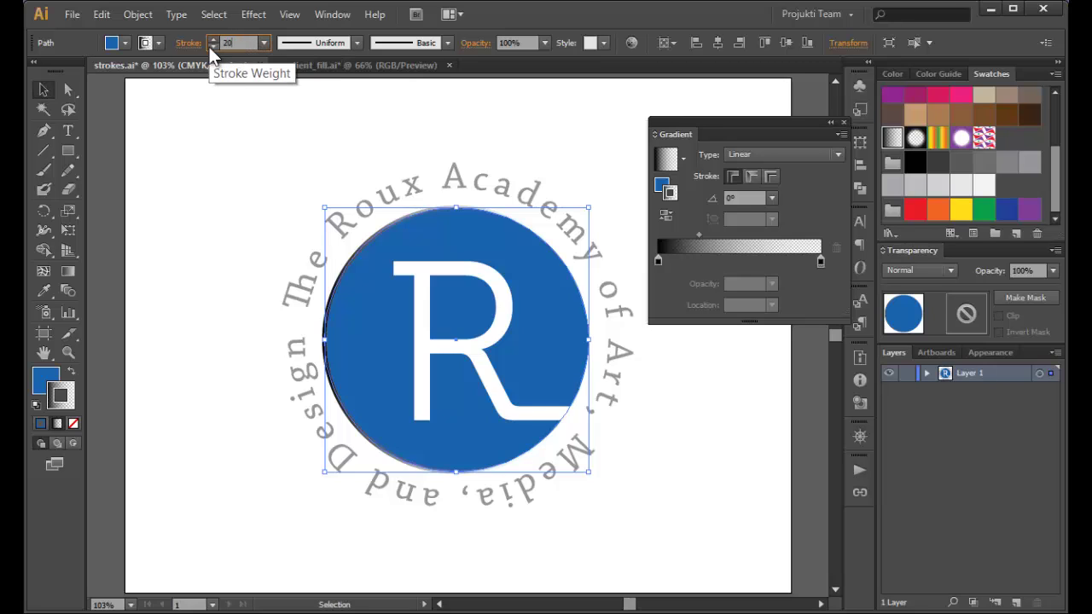
key("Return")
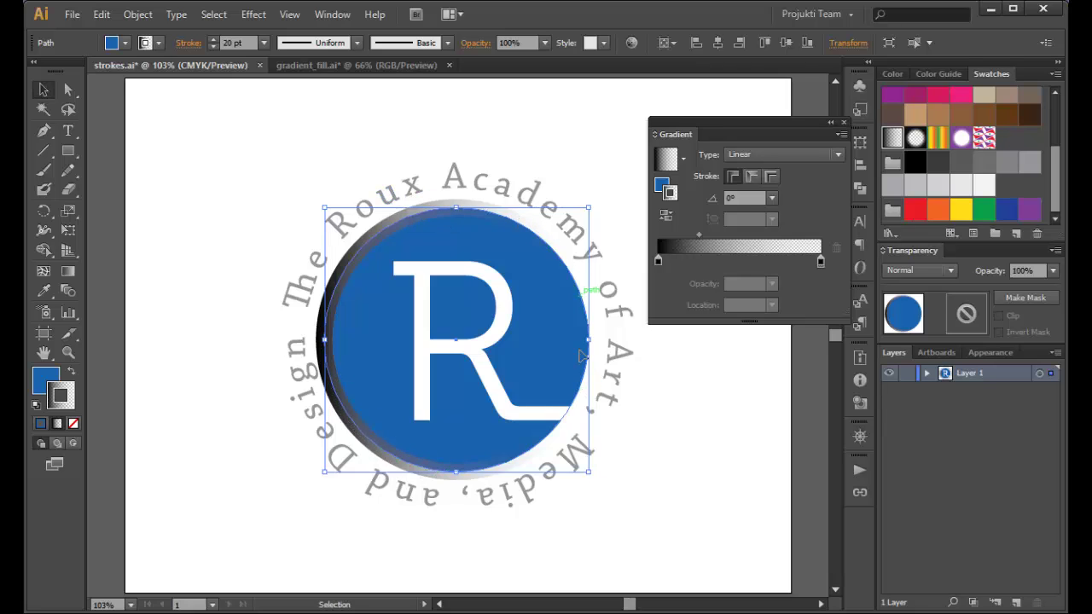
- Try the Radial type on the circle's stroke gradient and return it to Linear
left_click(764, 155)
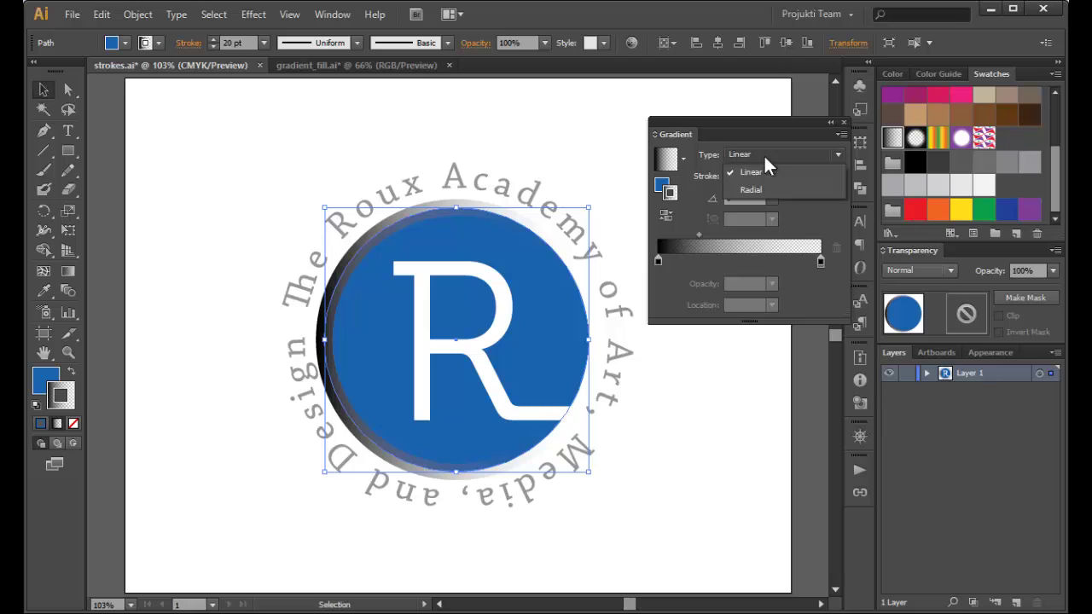
left_click(752, 189)
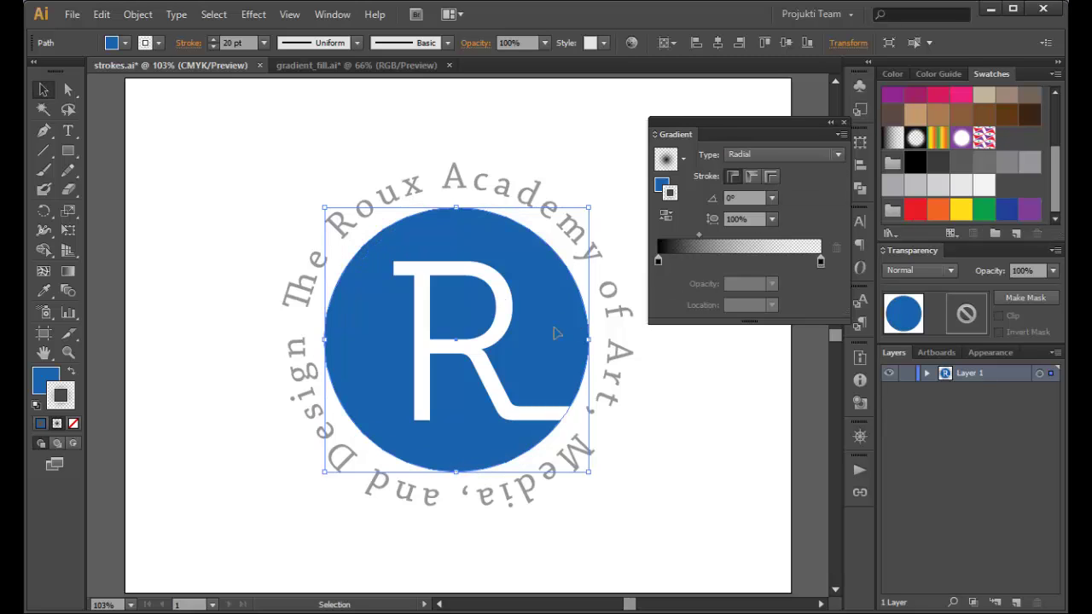
left_click(774, 152)
left_click(775, 171)
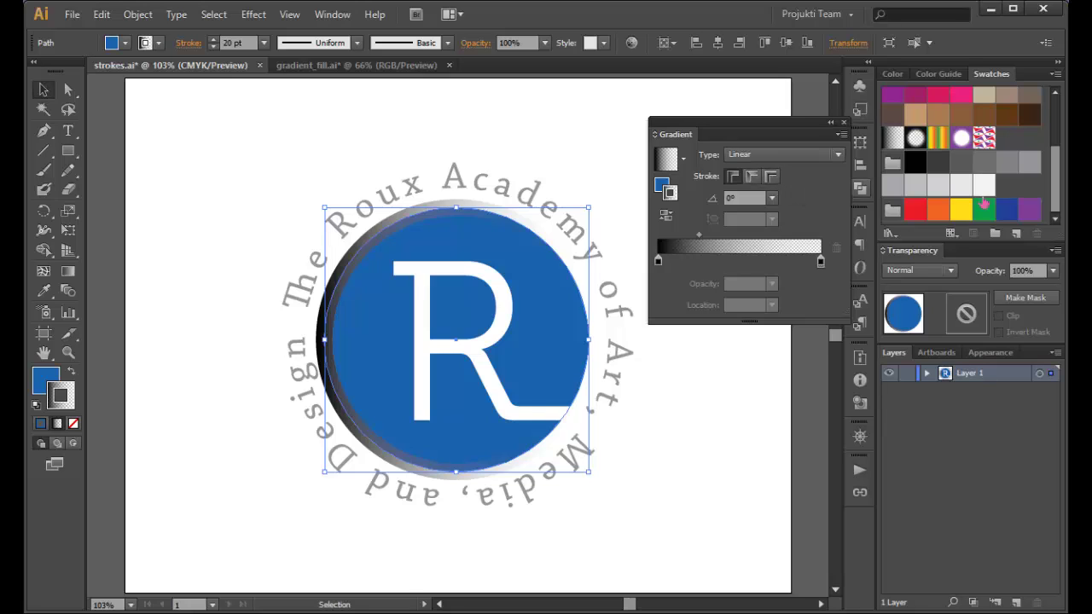
- Recolour the stroke gradient's start stop green and its end stop orange, and shift the midpoint to about 55%
left_click_drag(1052, 209, 1055, 162)
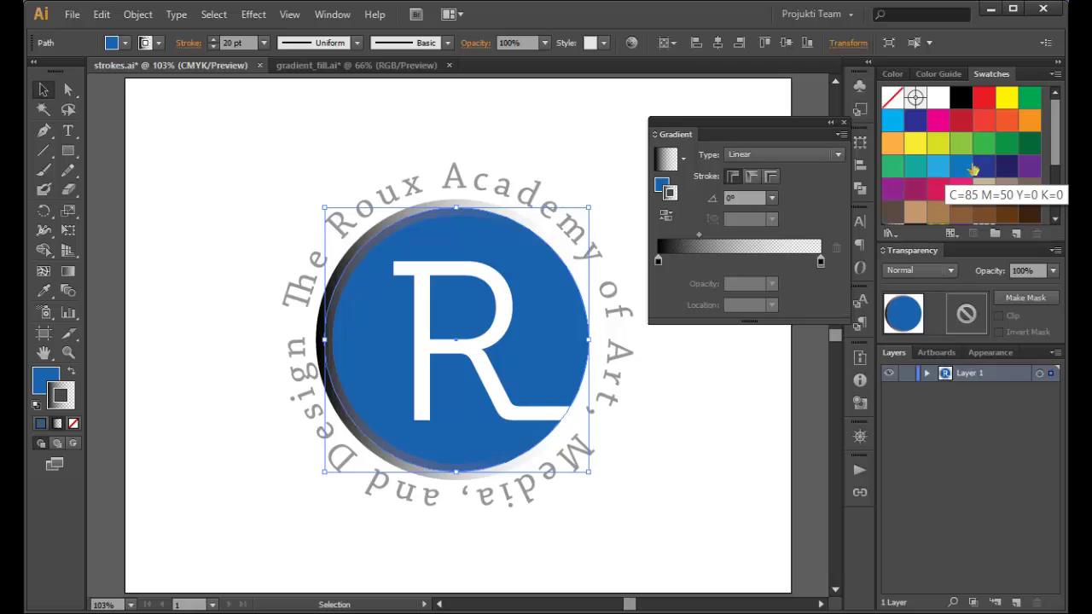
mouse_move(984, 144)
left_mouse_down()
mouse_move(659, 282)
mouse_move(658, 260)
left_mouse_up()
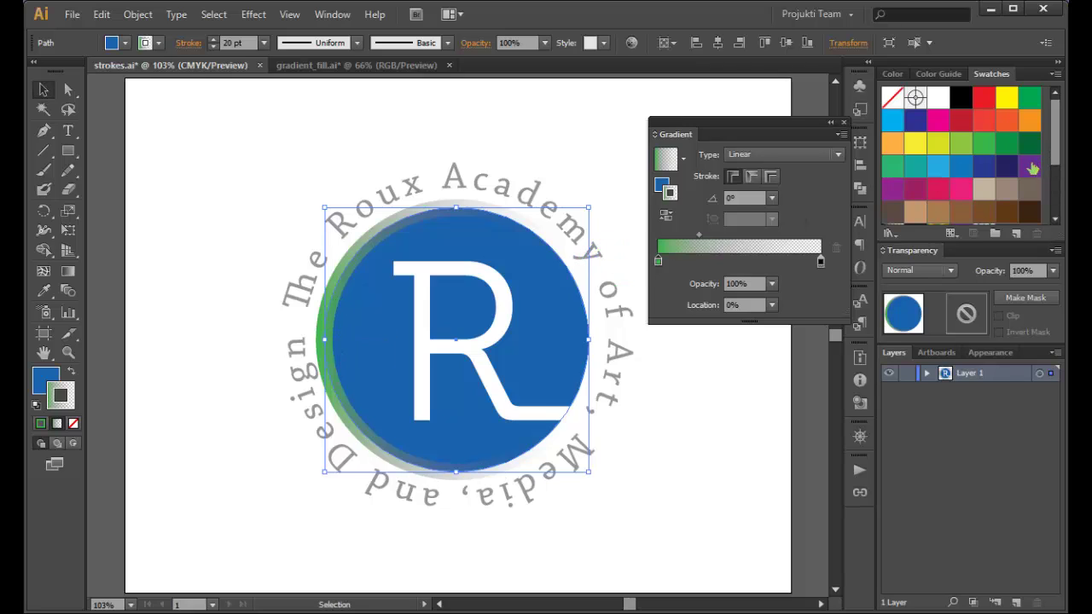
left_click_drag(1029, 121, 819, 264)
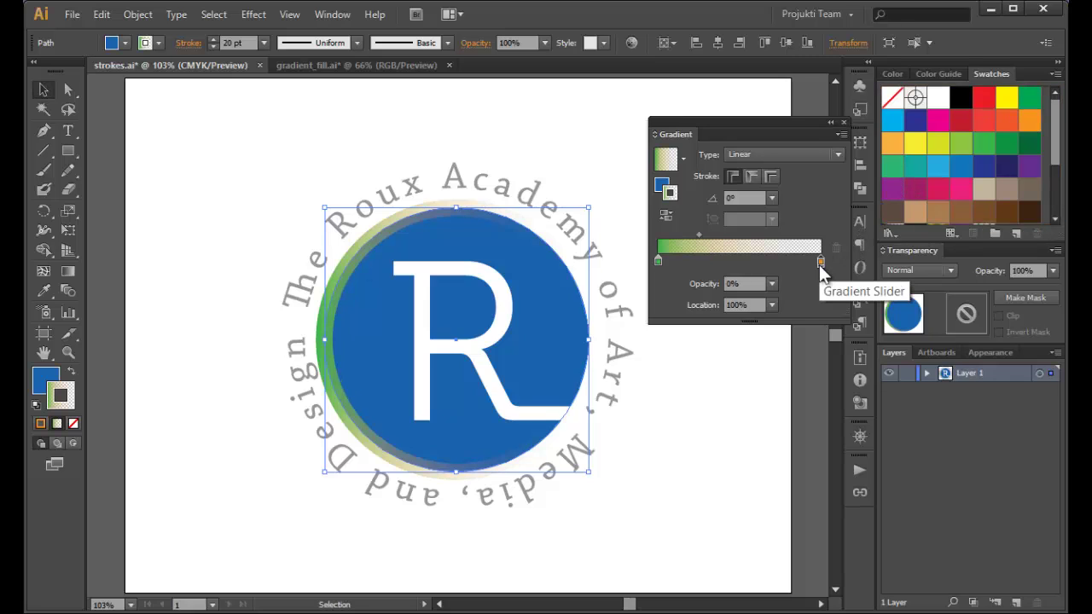
left_click_drag(698, 234, 748, 239)
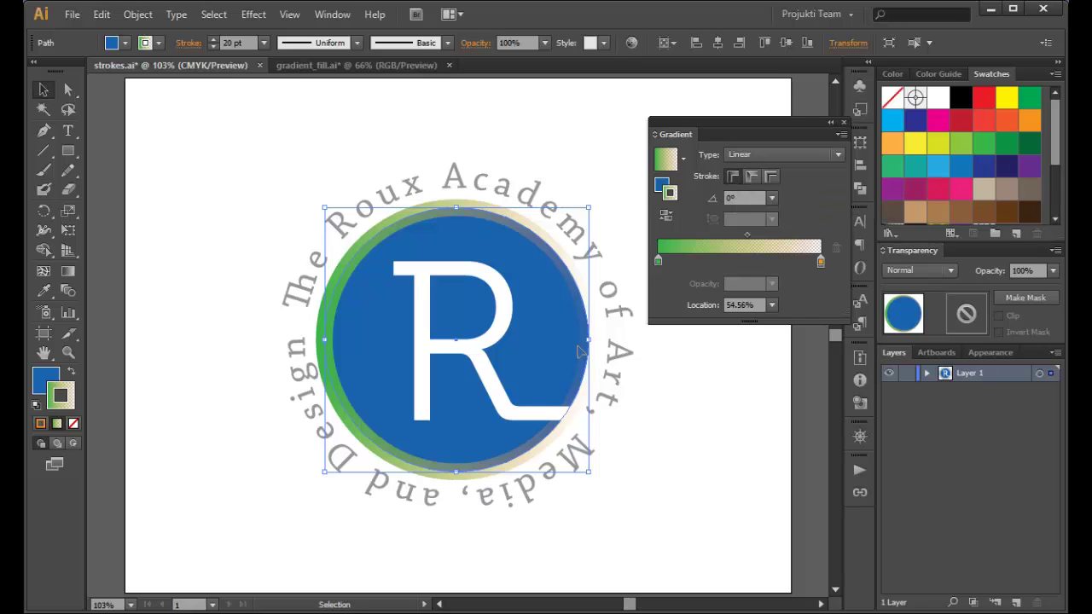
- Try applying the circle's gradient along and across the stroke, and return it to within the stroke
left_click(750, 177)
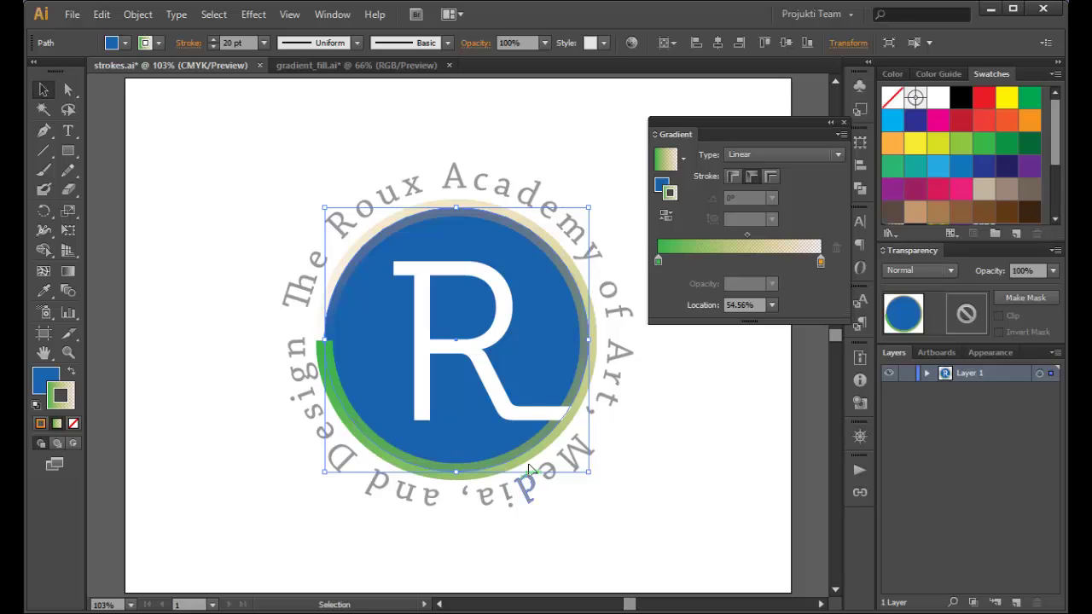
left_click(773, 177)
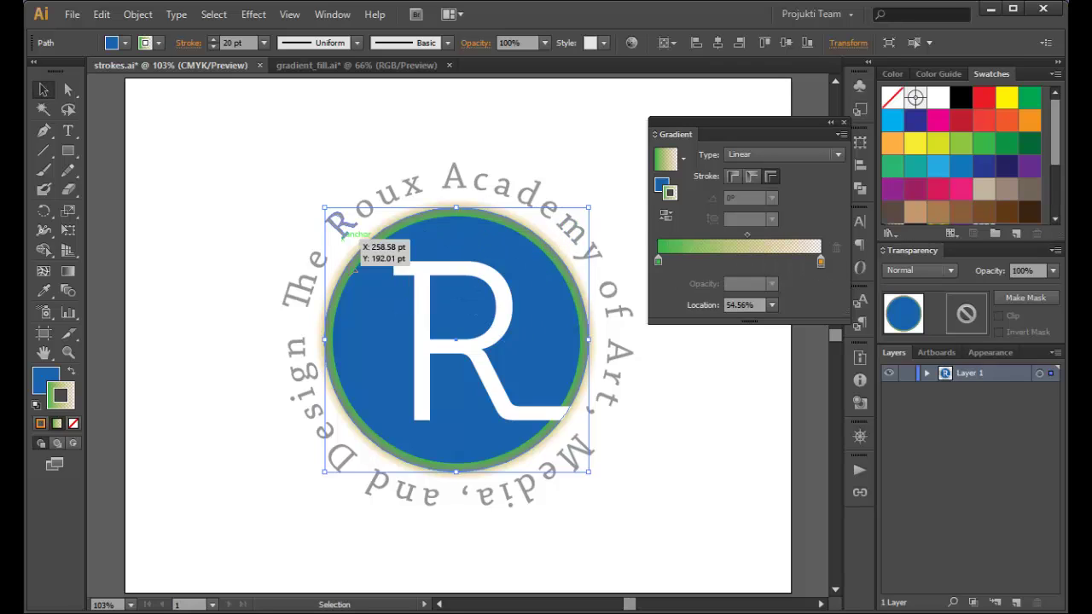
left_click(755, 176)
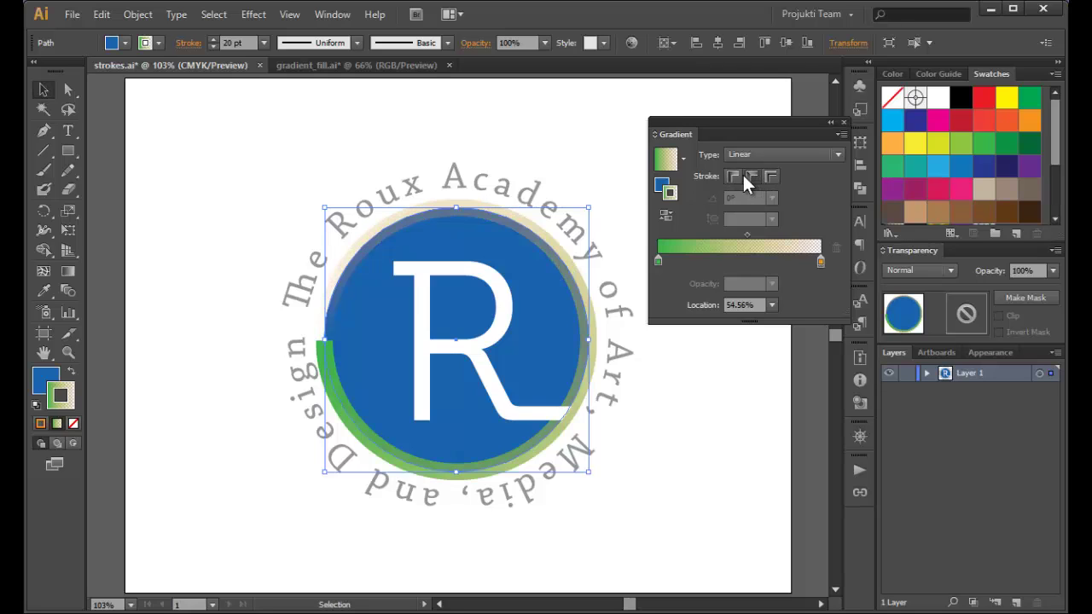
left_click(736, 175)
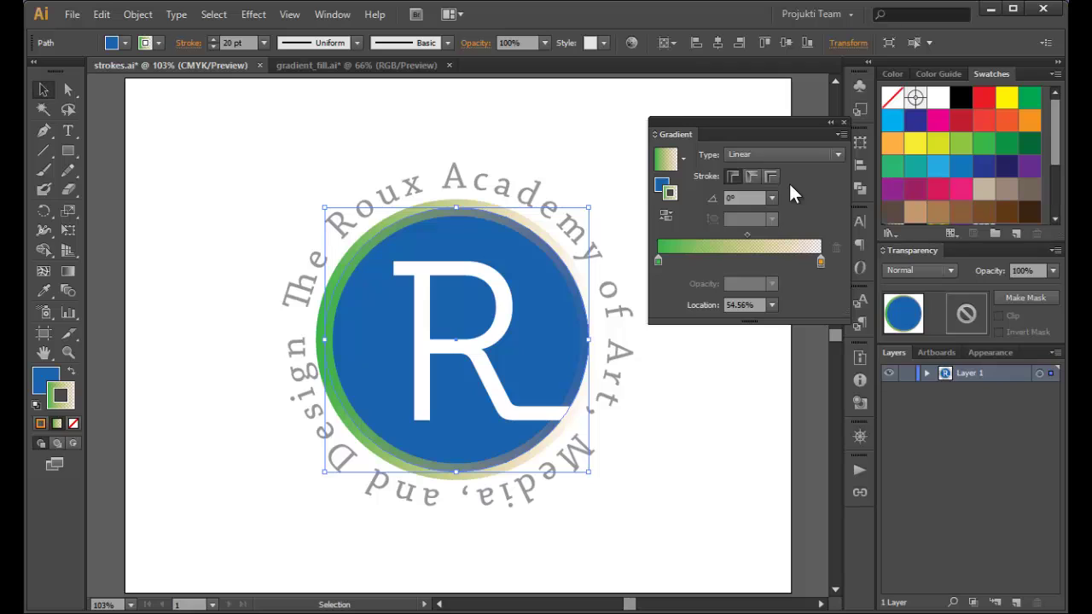
- Reverse the circle's stroke gradient and flip it back to run from green to orange
left_click(664, 216)
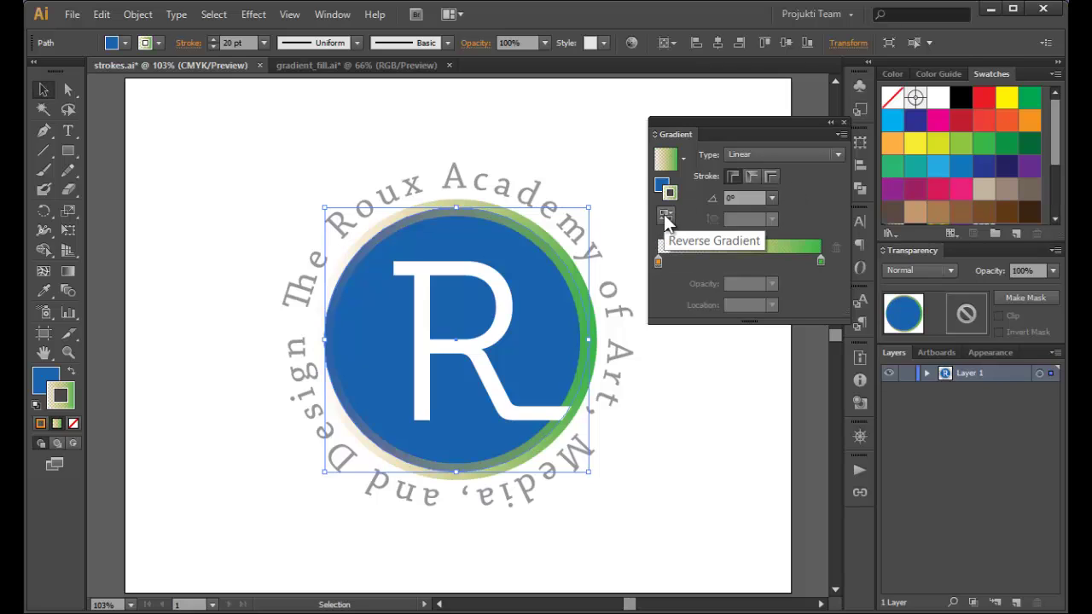
left_click(664, 214)
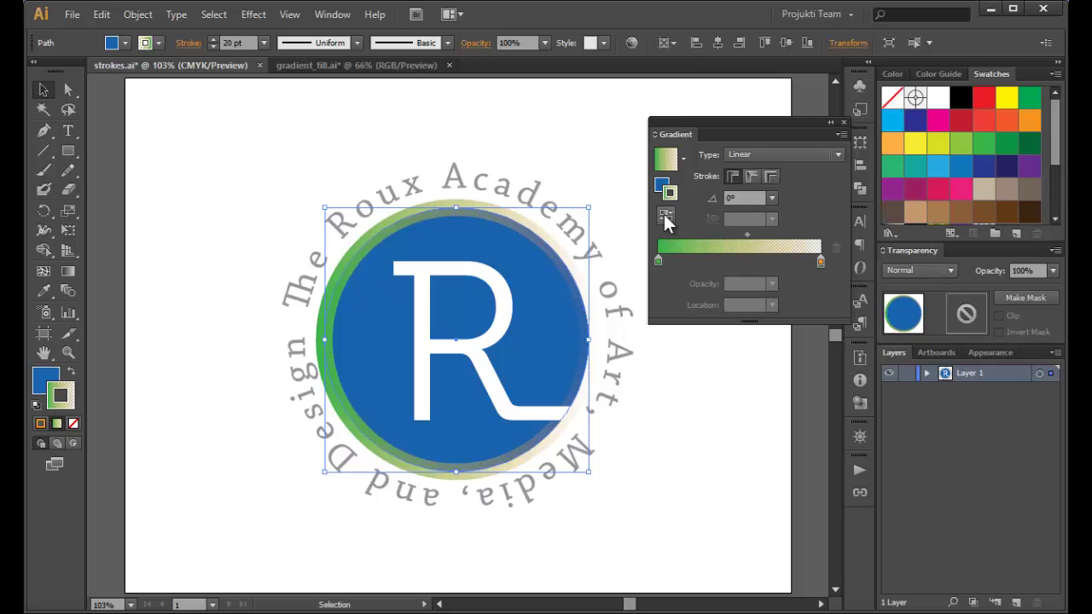
- Set the opacity of the stroke gradient's orange end stop to 100%
left_click(820, 261)
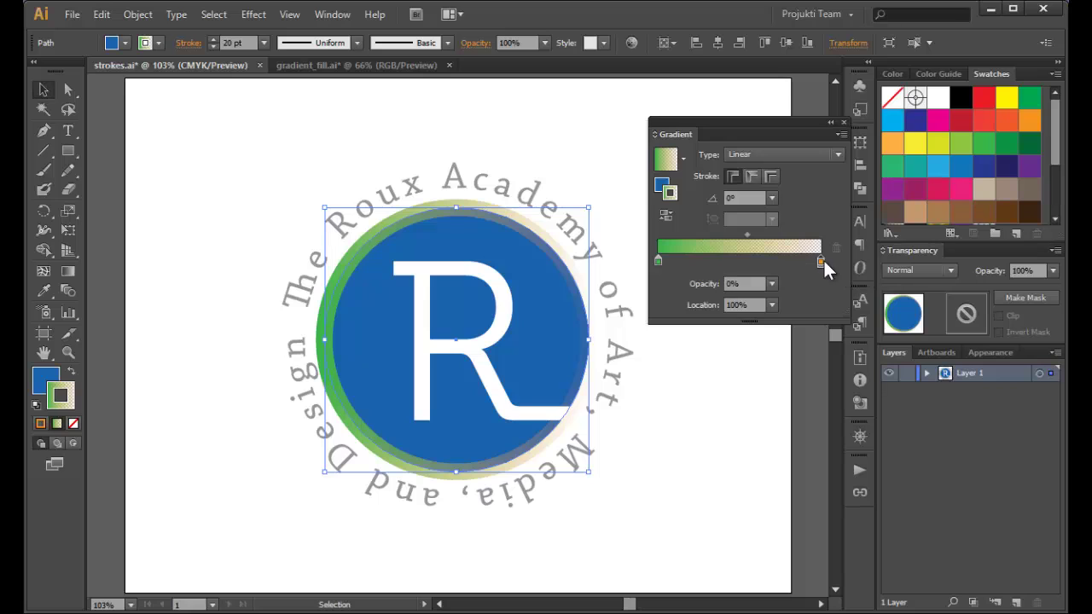
left_click(772, 284)
left_click(791, 479)
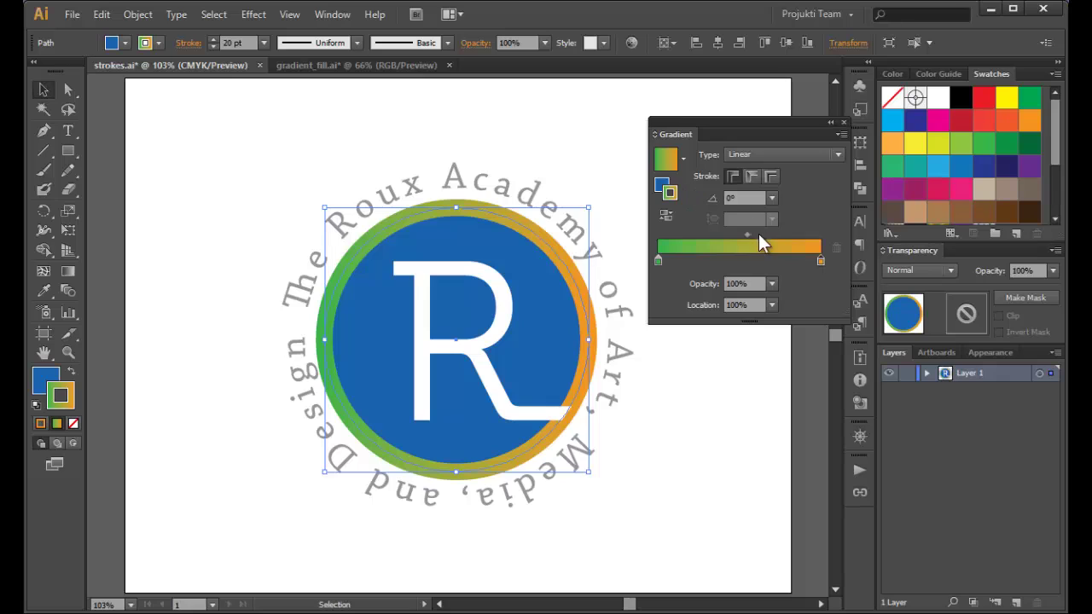
- Add two extra colour stops to the circle's stroke gradient, at about 47% and 79%
left_click(732, 259)
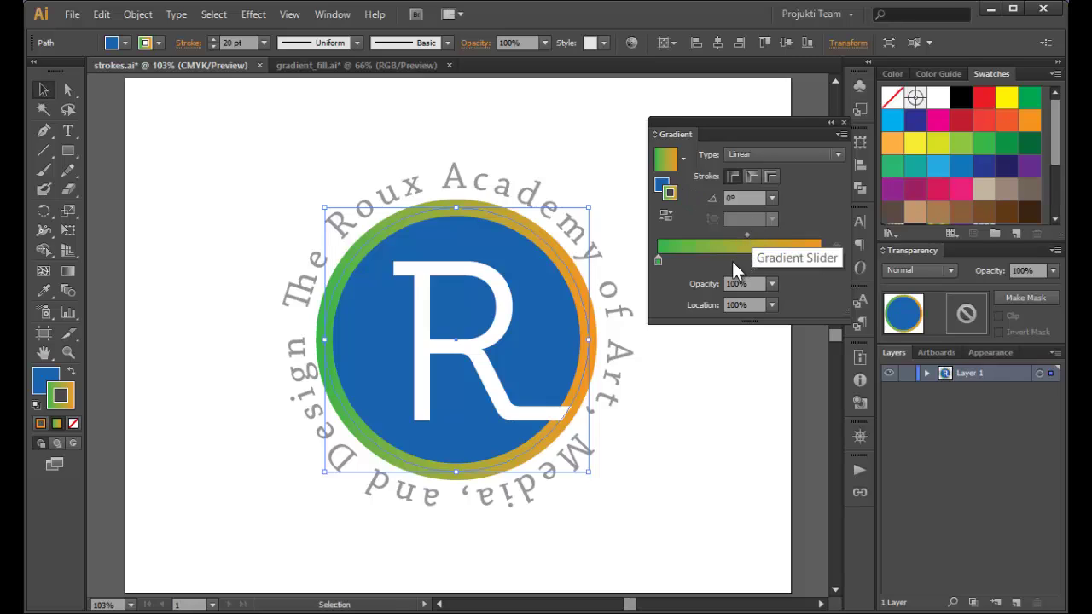
left_click(770, 261)
left_click_drag(770, 261, 734, 260)
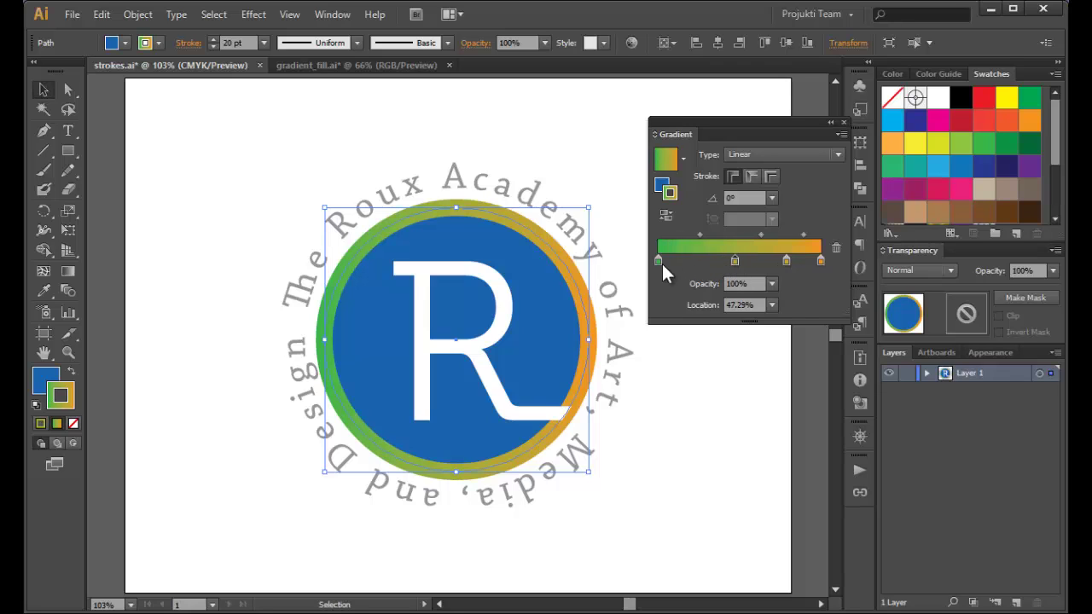
- Move the stroke gradient's green stop to about 28% and its orange stop to about 64%, and shift the last midpoint to 87%
left_click_drag(661, 265, 707, 265)
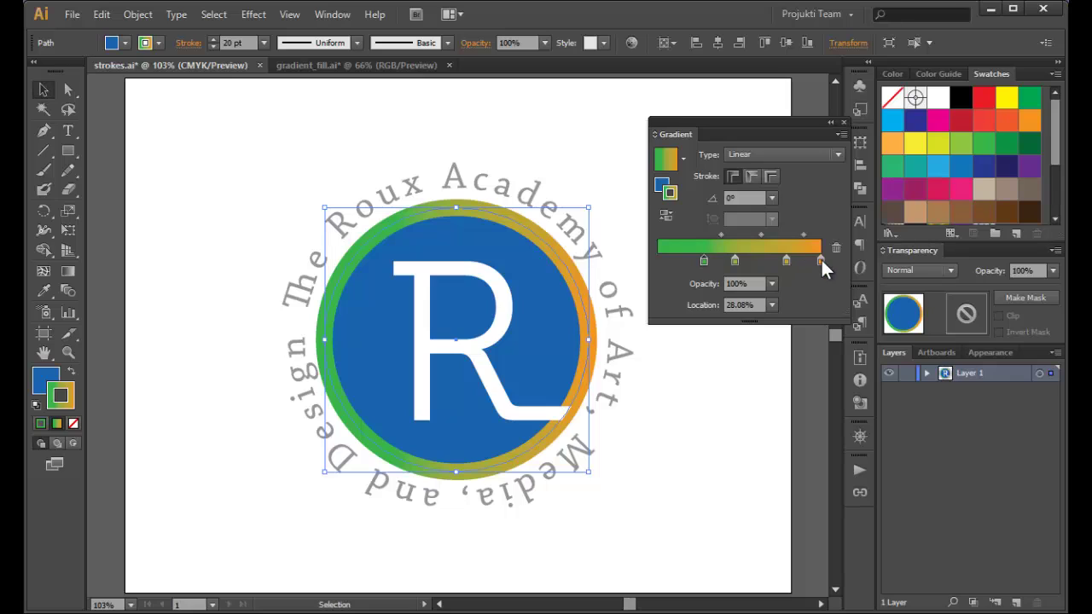
left_click_drag(821, 259, 761, 272)
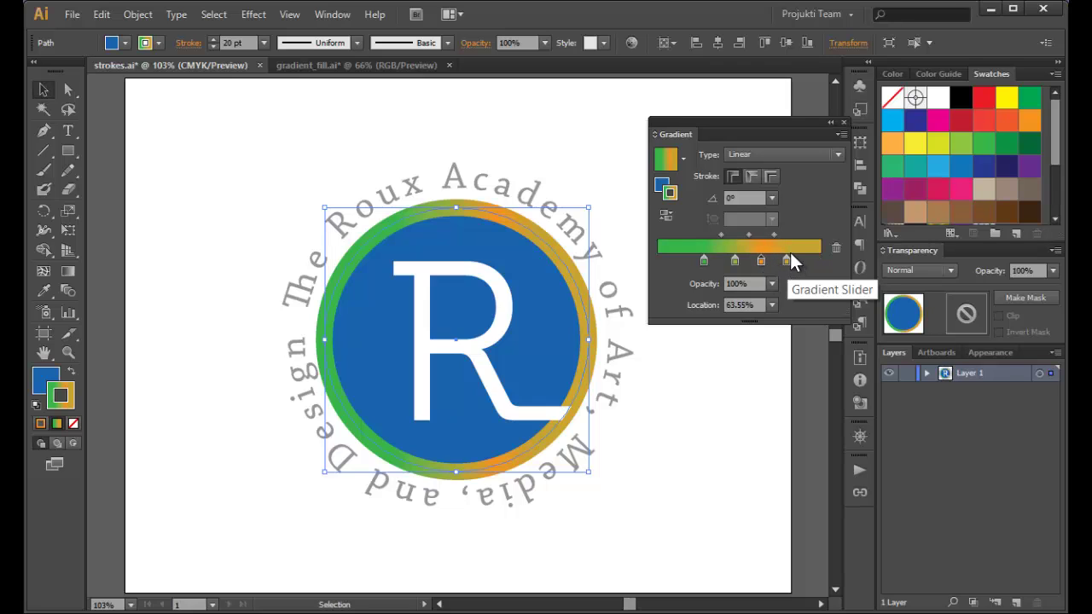
left_click_drag(775, 237, 787, 236)
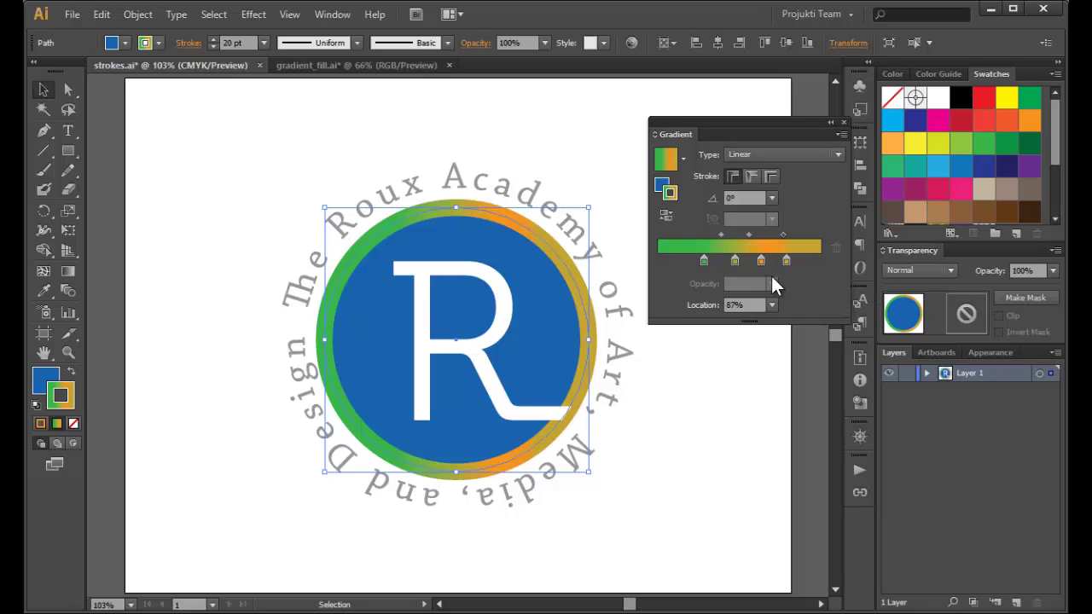
- Remove the 79% stop and the orange stop from the stroke gradient, and spread the two remaining stops out to its ends
left_click(786, 262)
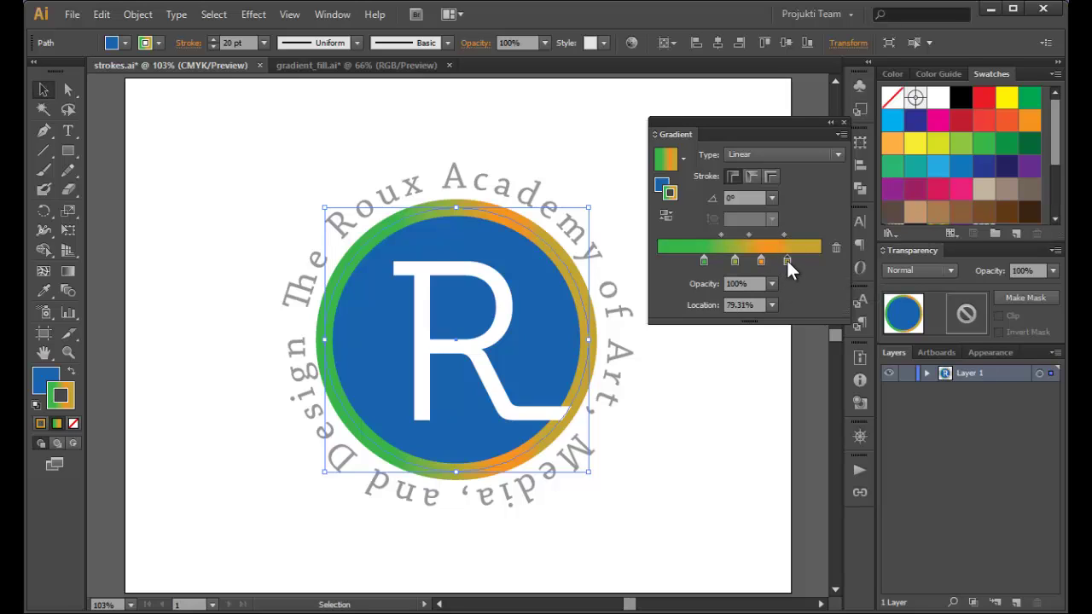
left_click_drag(787, 260, 838, 250)
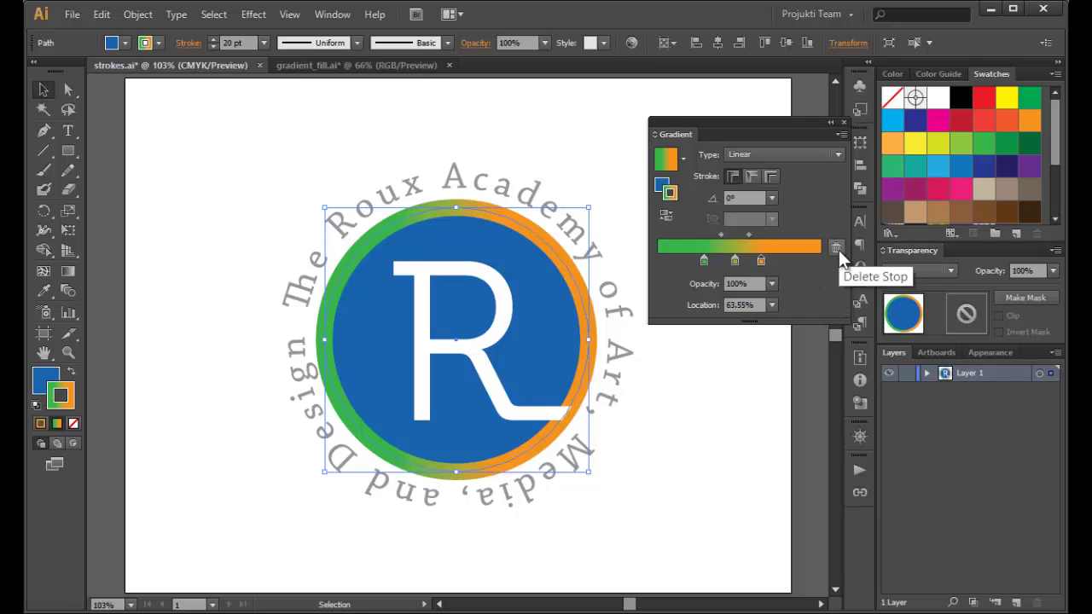
left_click_drag(761, 264, 765, 333)
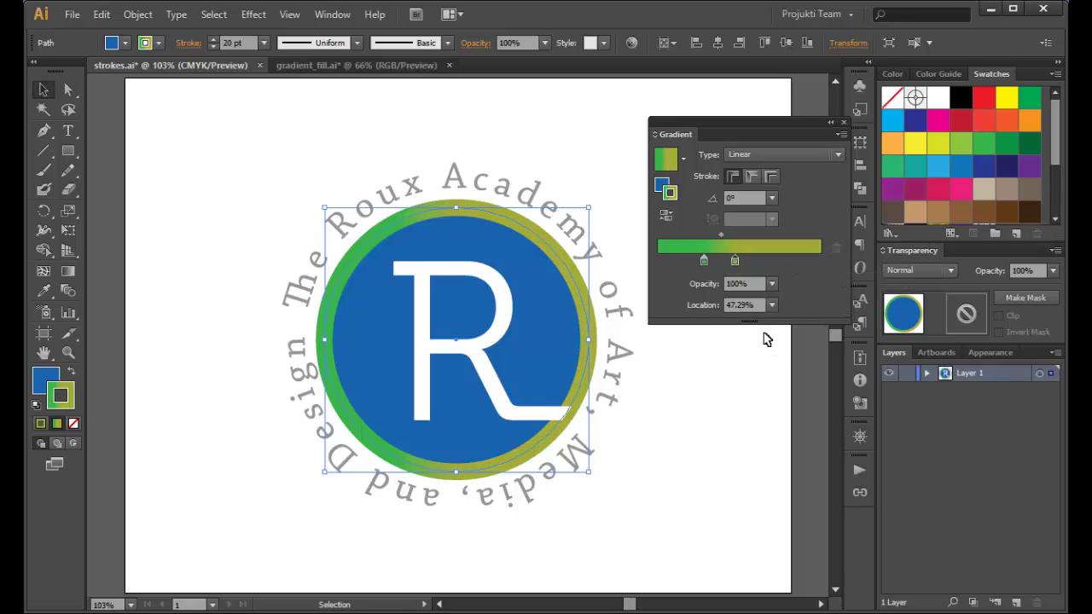
left_click_drag(735, 260, 827, 259)
left_click_drag(703, 261, 660, 271)
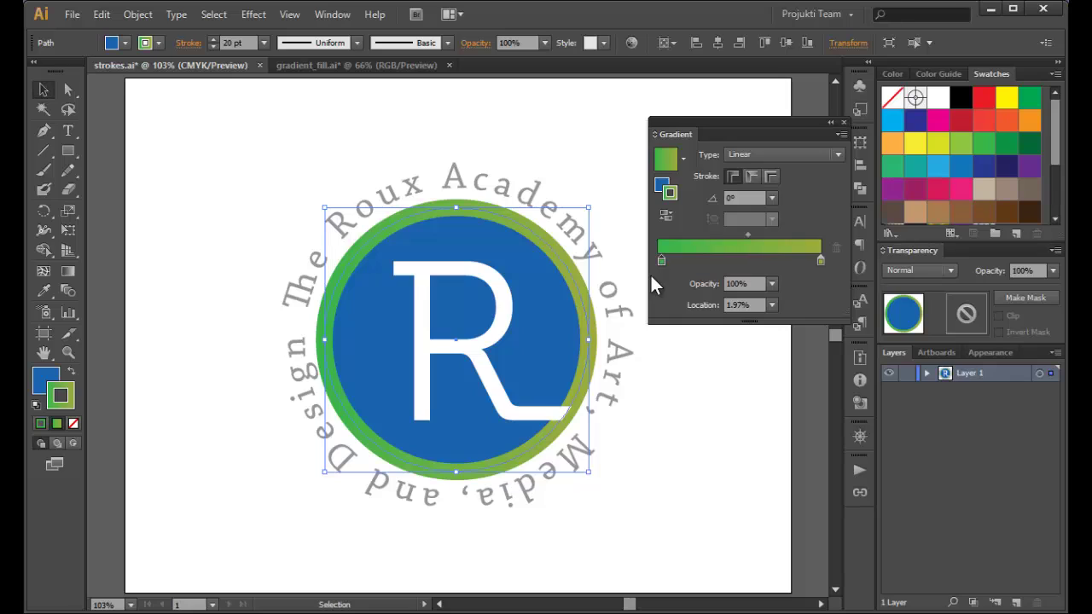
- Apply the preset gradient that fades from black to transparent to the circle's stroke
left_click(682, 160)
left_click(600, 191)
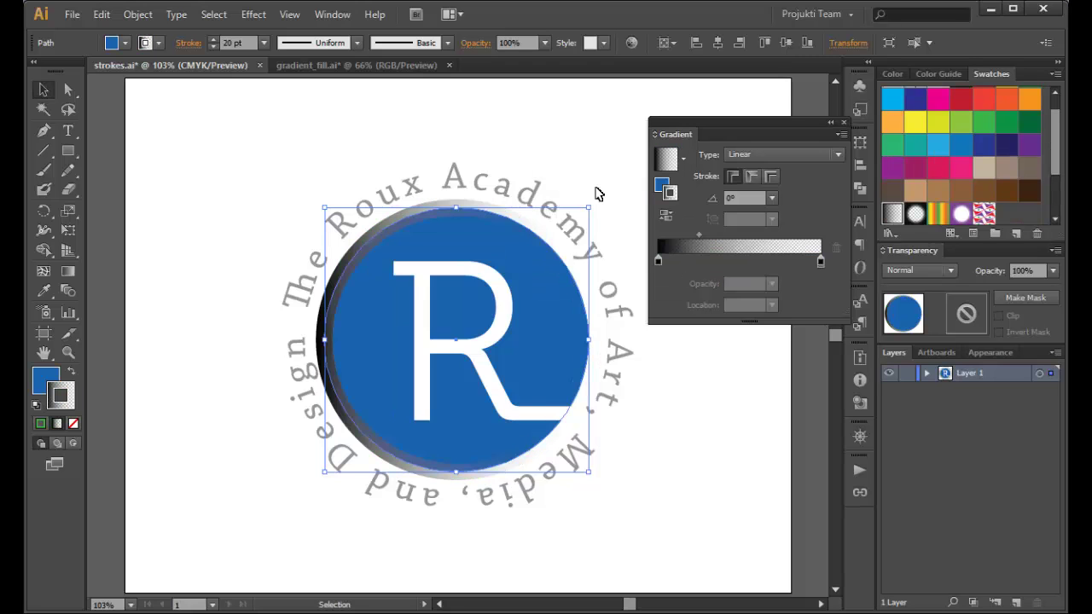